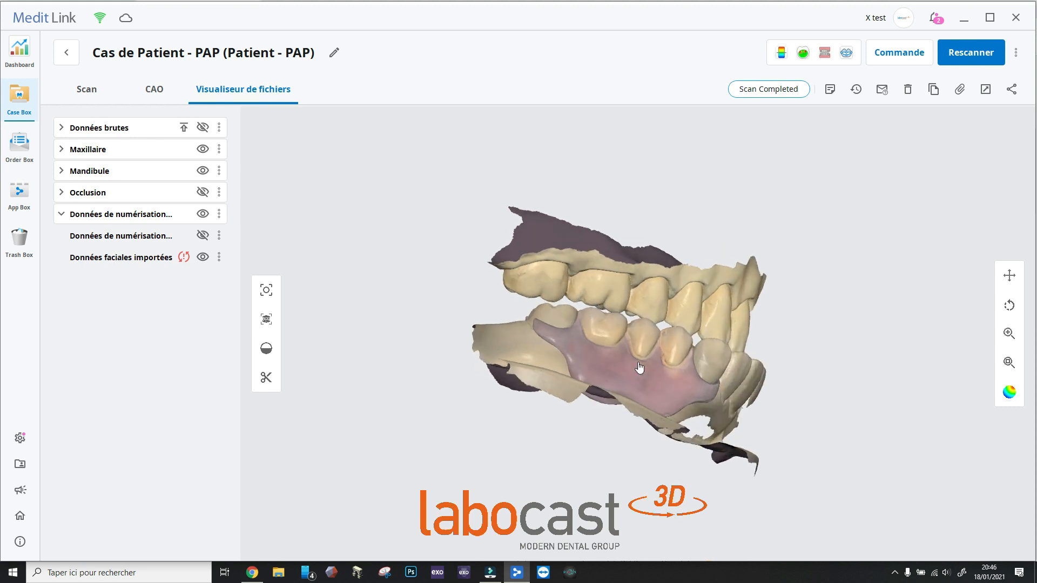
mouse_move(578, 238)
right_down()
mouse_move(524, 257)
mouse_move(537, 283)
mouse_move(577, 223)
right_up()
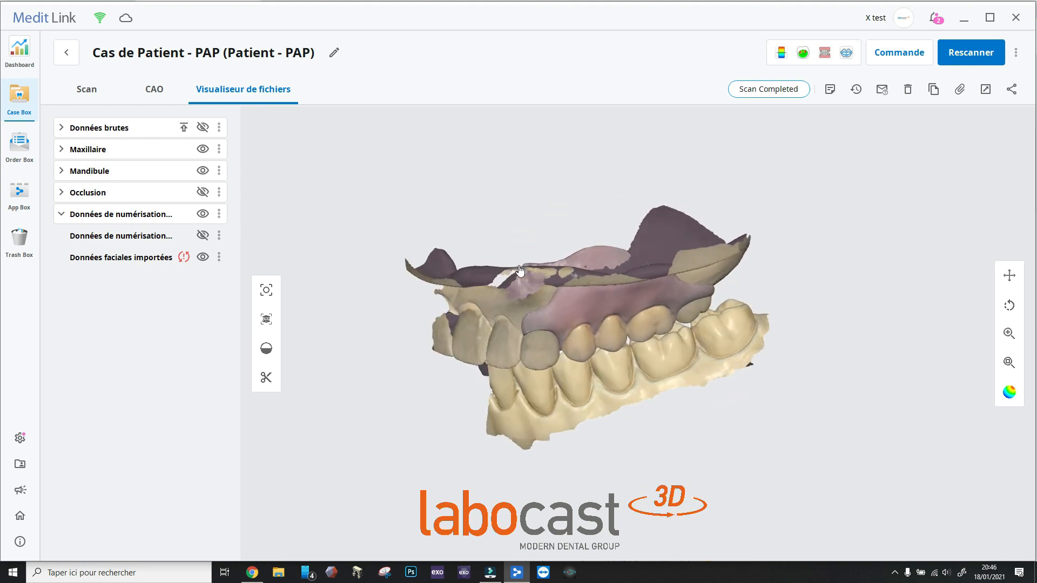
right_drag(520, 270, 533, 248)
right_drag(532, 248, 530, 248)
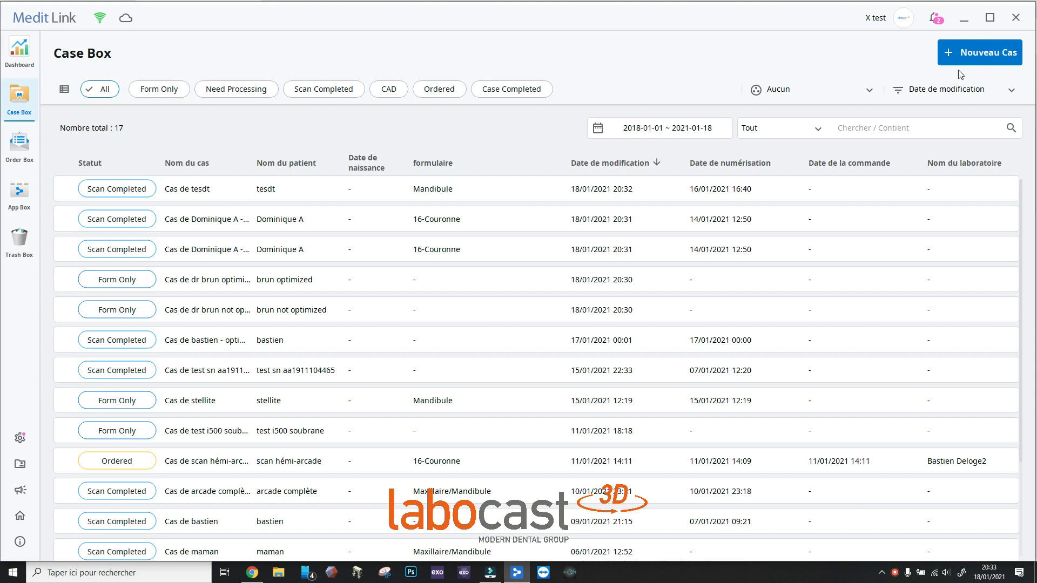
Create a new case for the existing patient entry "stellite", save it and start its scan
click(984, 56)
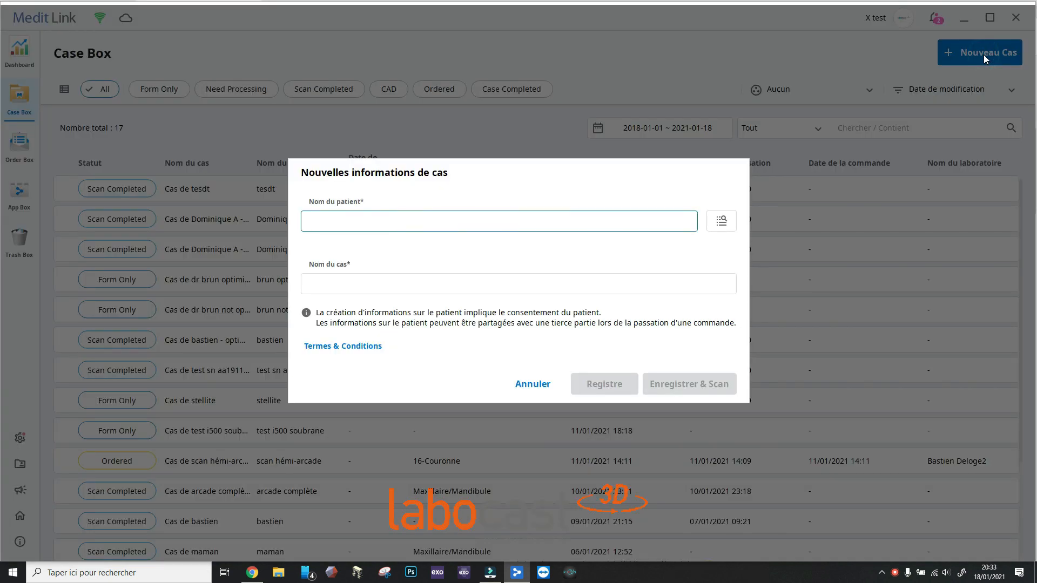
text(stellite)
key(Return)
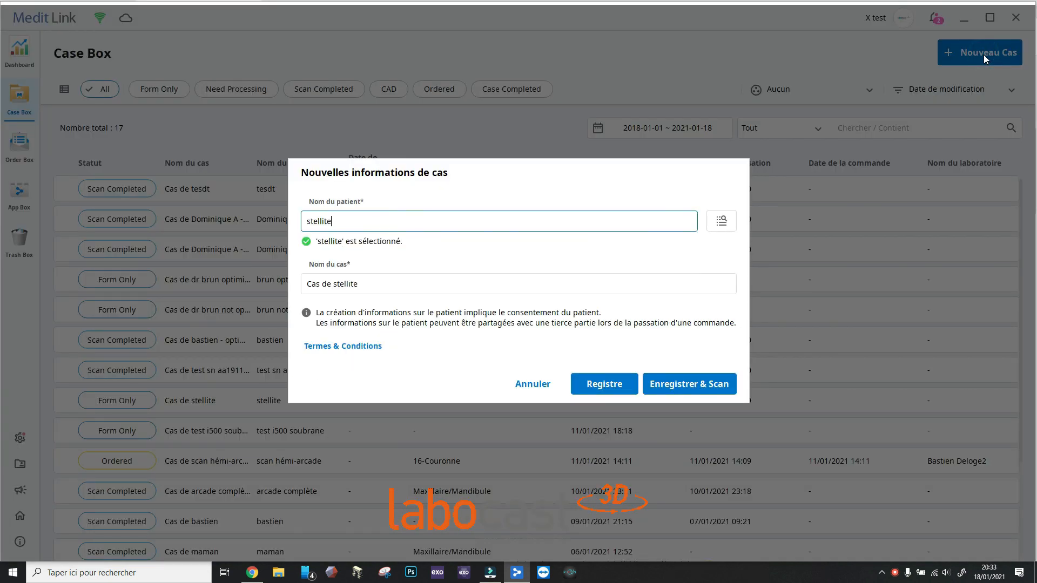
click(688, 382)
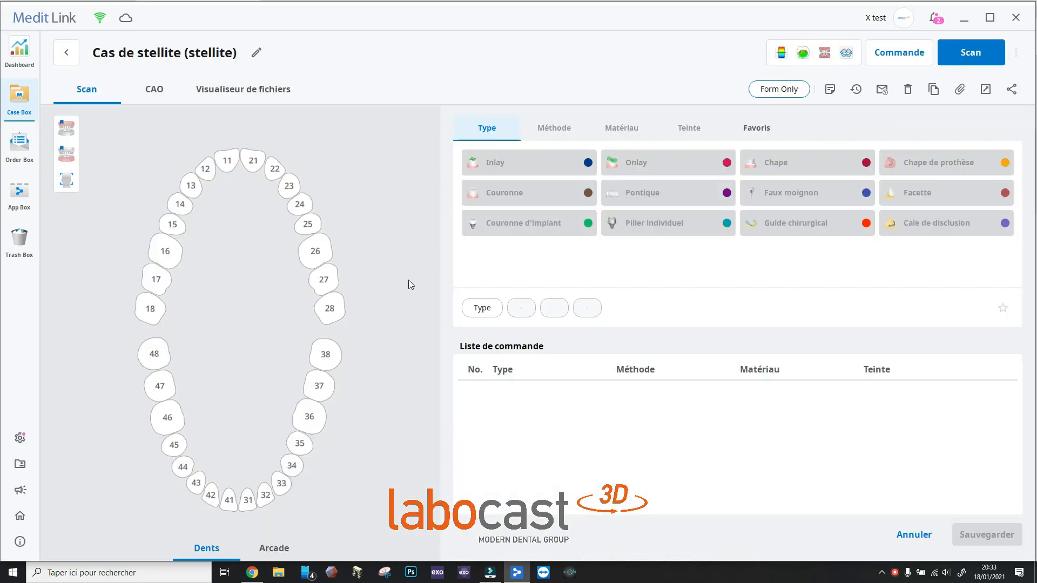
click(975, 54)
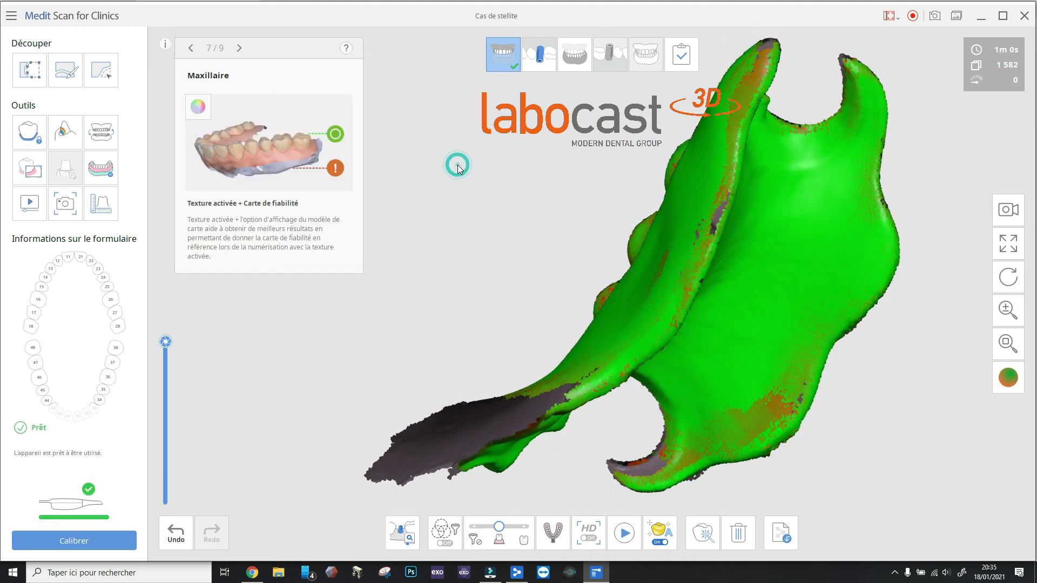
Inspect the maxillary scan of the denture, then complete it and process the data as an open mesh without a base
scroll(515, 189, down, 4)
right_drag(760, 165, 666, 332)
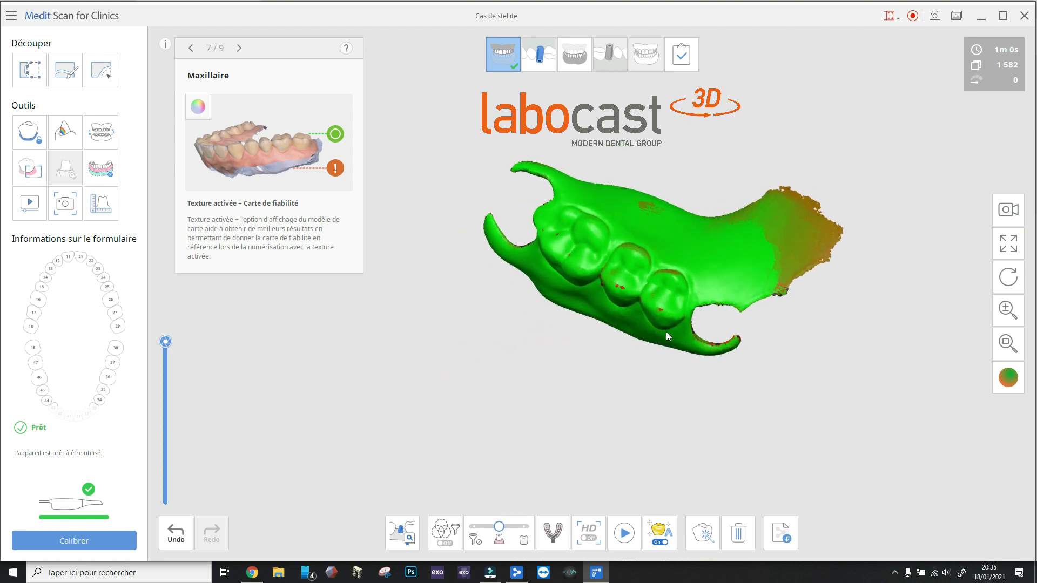
click(683, 51)
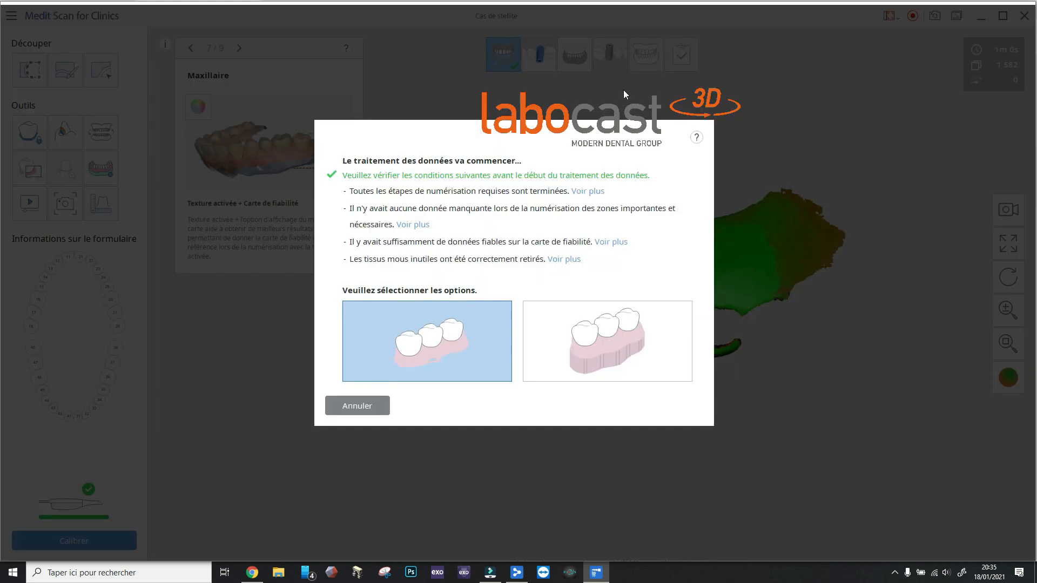
click(462, 325)
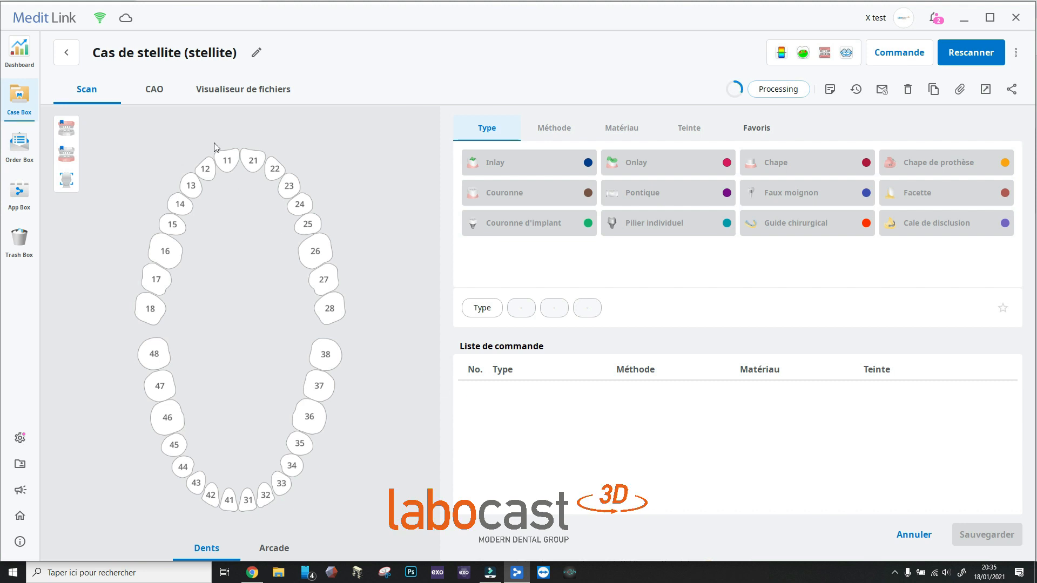
Display the processed maxillary mesh in the case's file viewer and examine it from the other side
click(249, 96)
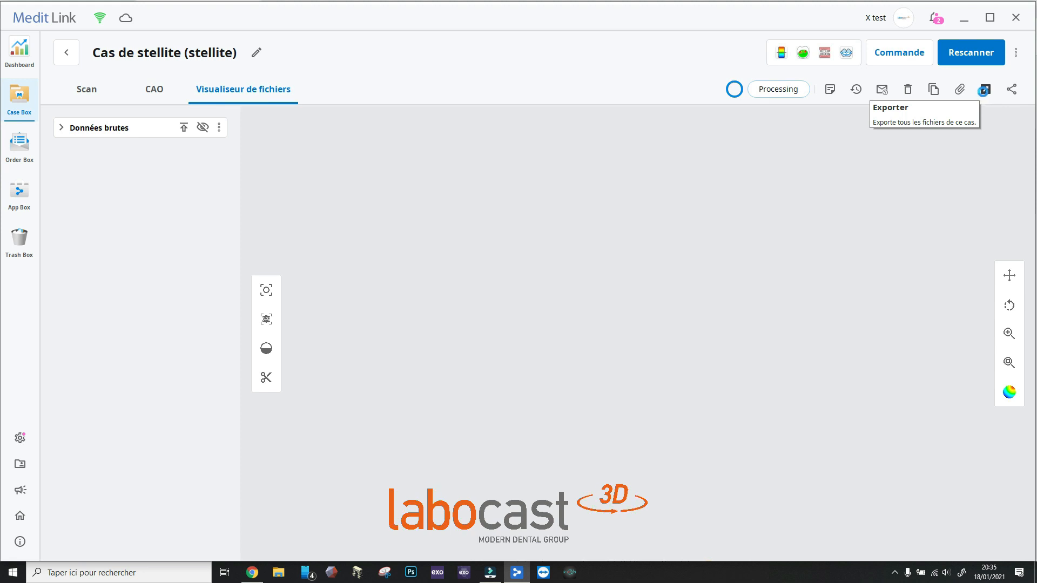
click(985, 90)
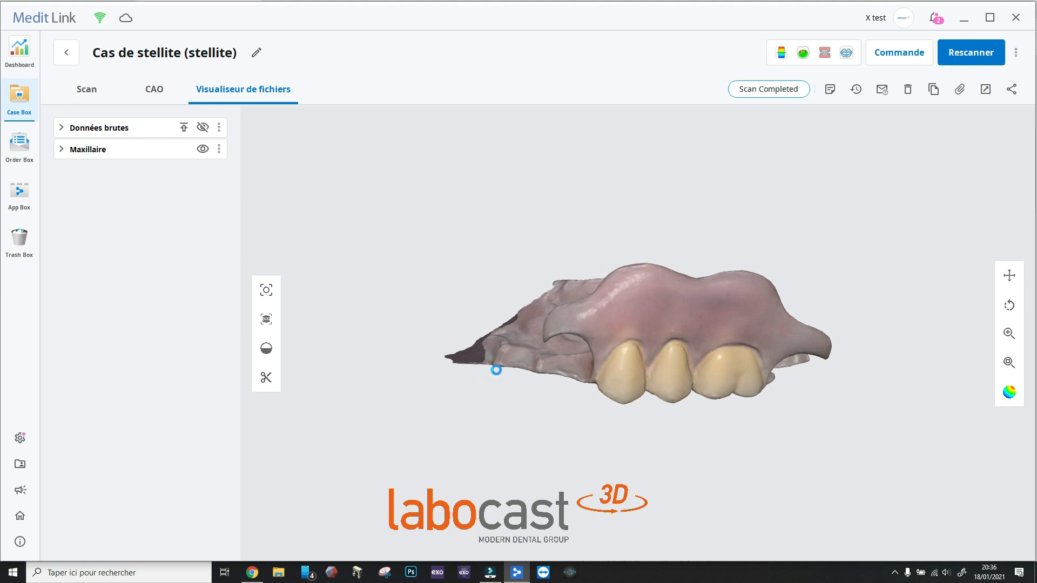
right_drag(496, 370, 709, 445)
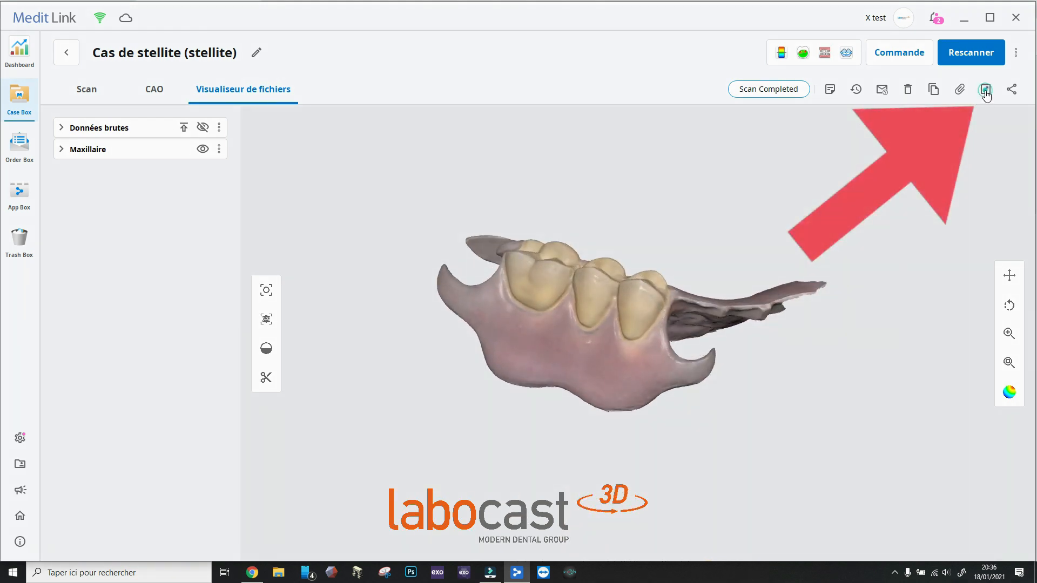
Export the Maxillaire mesh as PLY into a desktop folder named "stellite", then check the export folder and close it
click(985, 89)
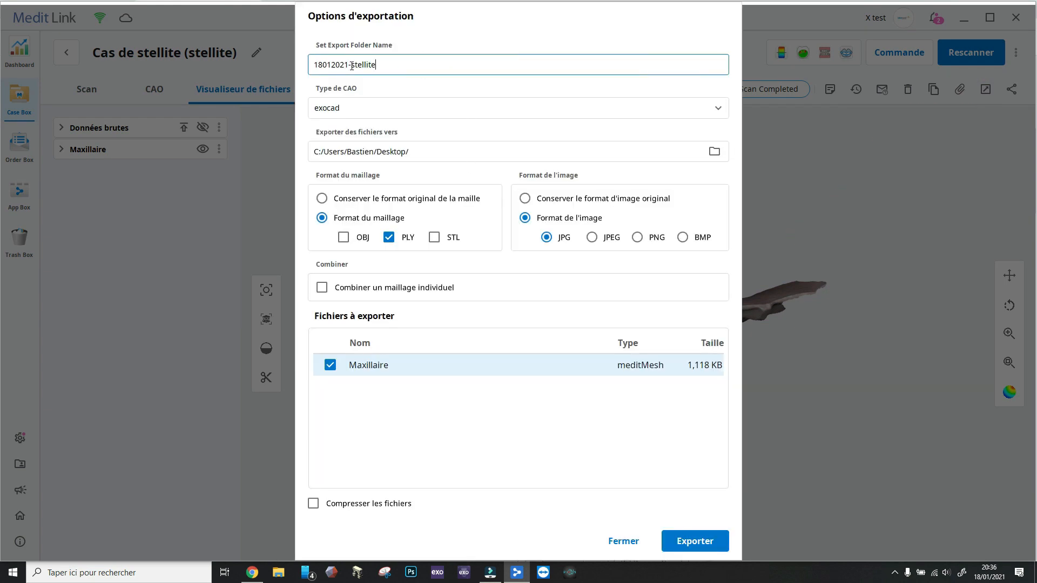
drag(351, 65, 282, 70)
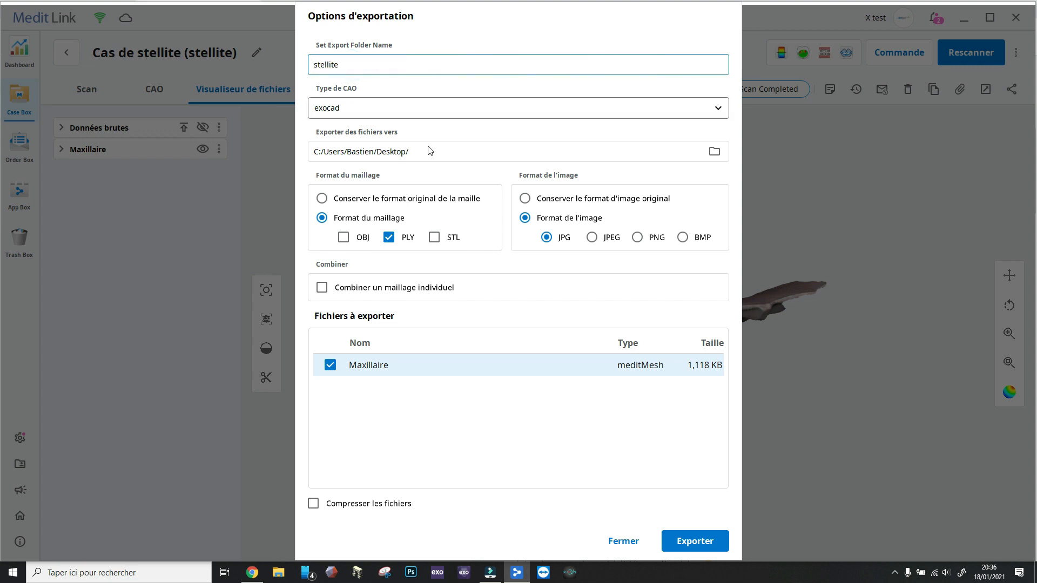
click(701, 543)
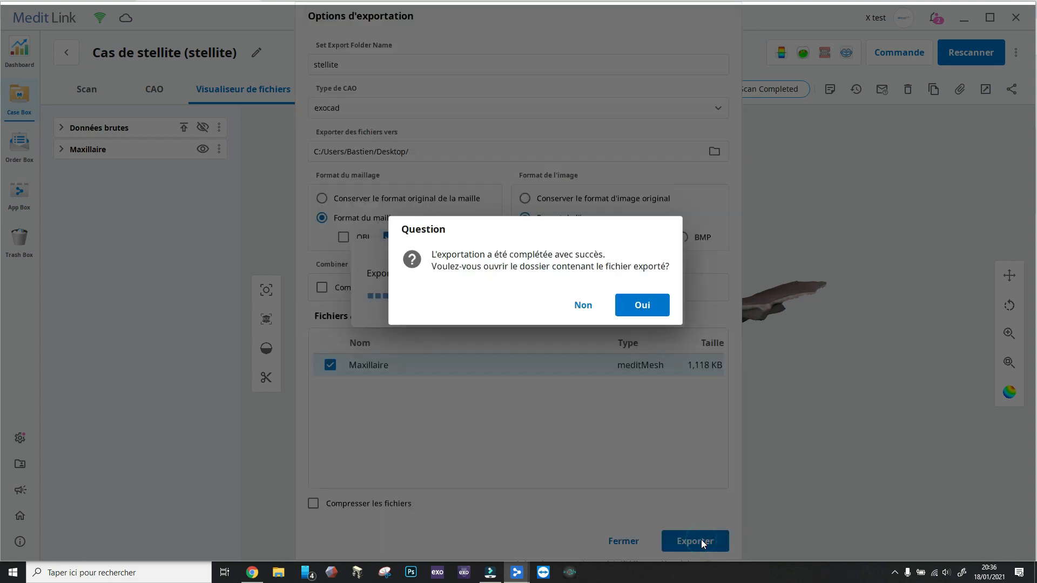
click(642, 305)
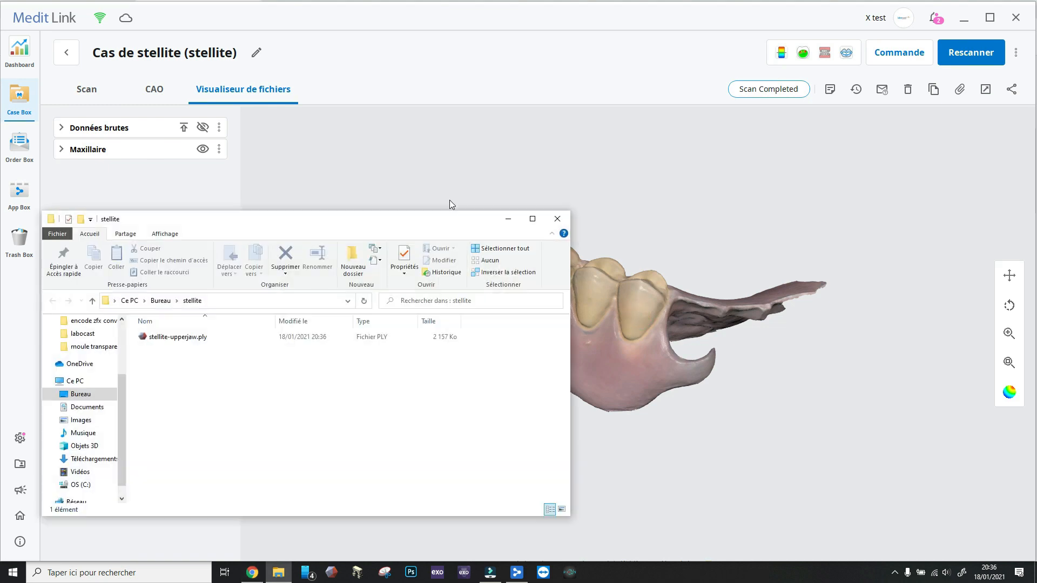
click(312, 302)
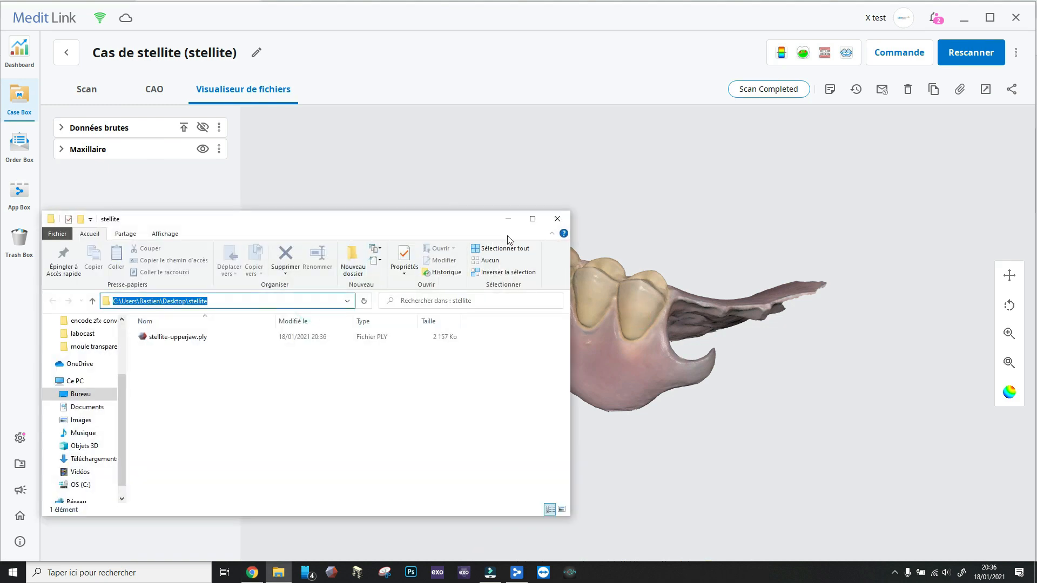
click(557, 220)
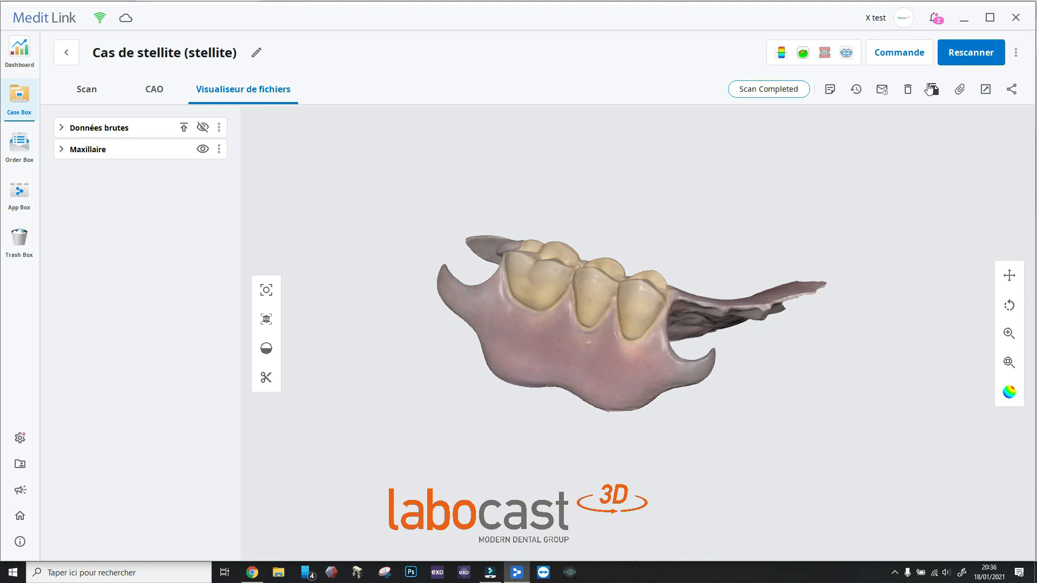
Return to the case list and create a new case for "Patient - PAP", saving it for scanning
click(67, 54)
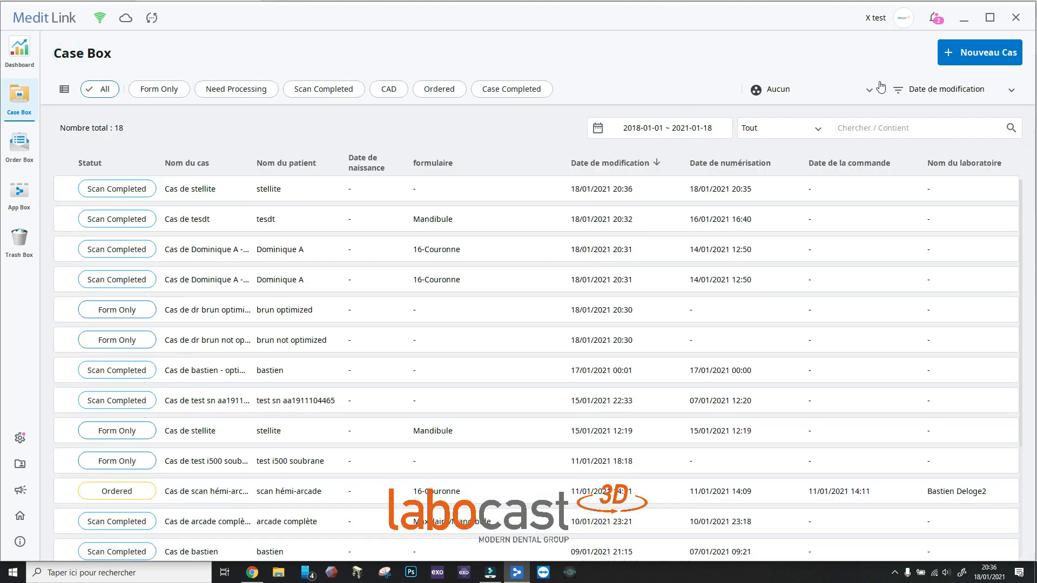
click(984, 55)
text(Pa)
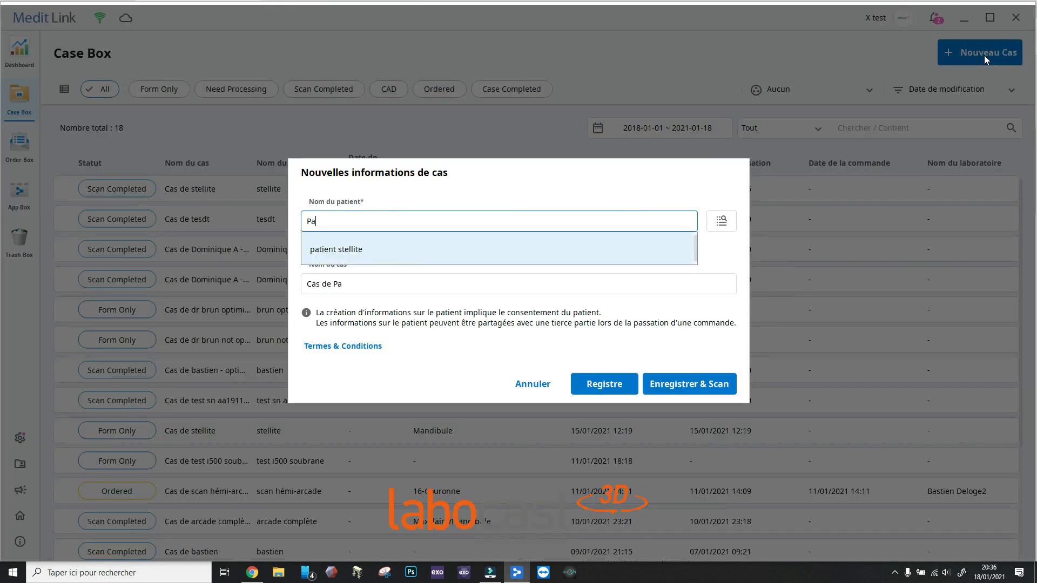
text(tient - PAP)
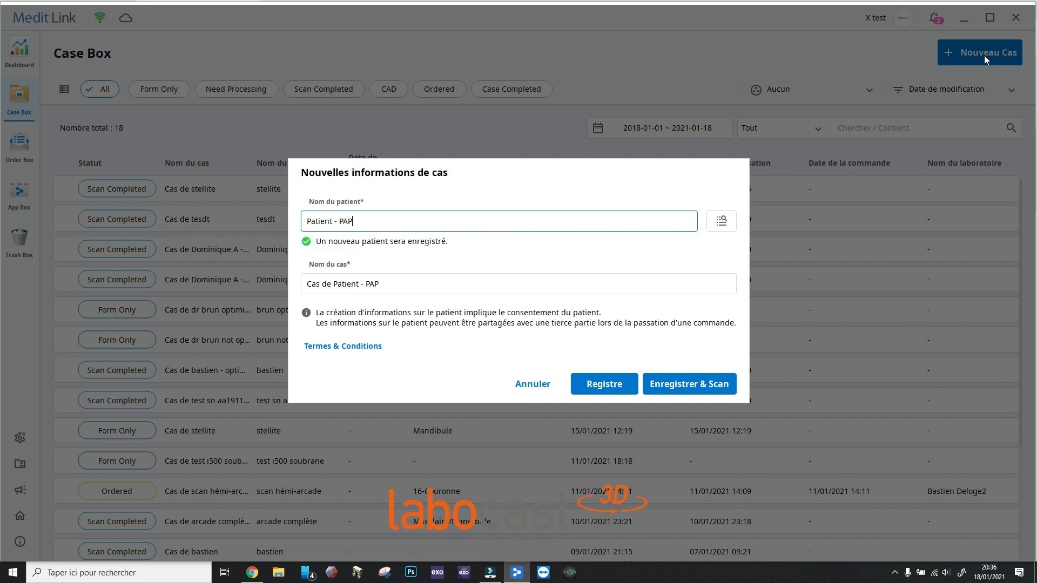
click(706, 384)
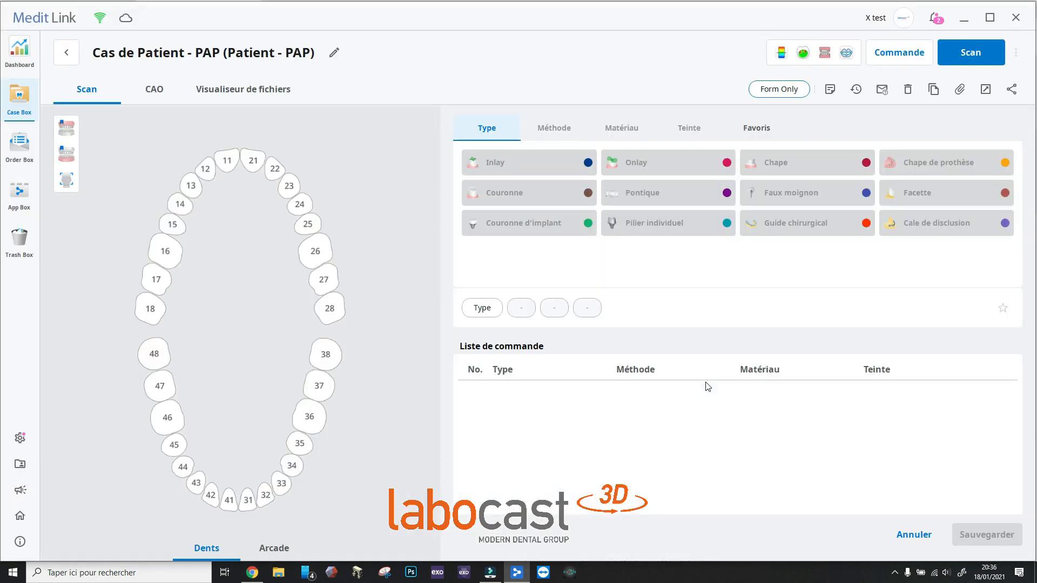
Include a face scan in the form and define tooth 23 as a Couronne, Anatomique, Zircone, shade A3
click(67, 185)
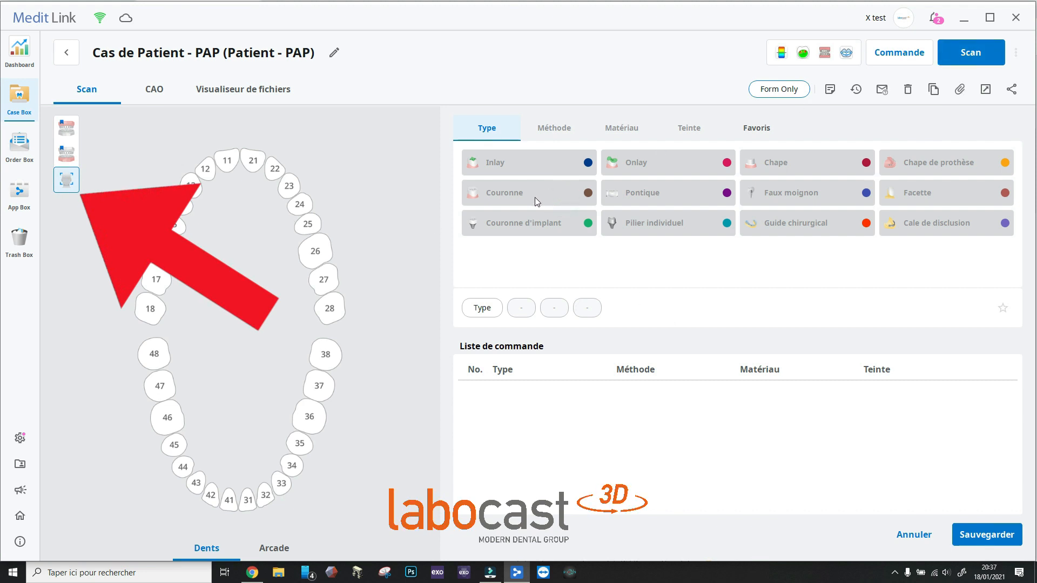
click(172, 226)
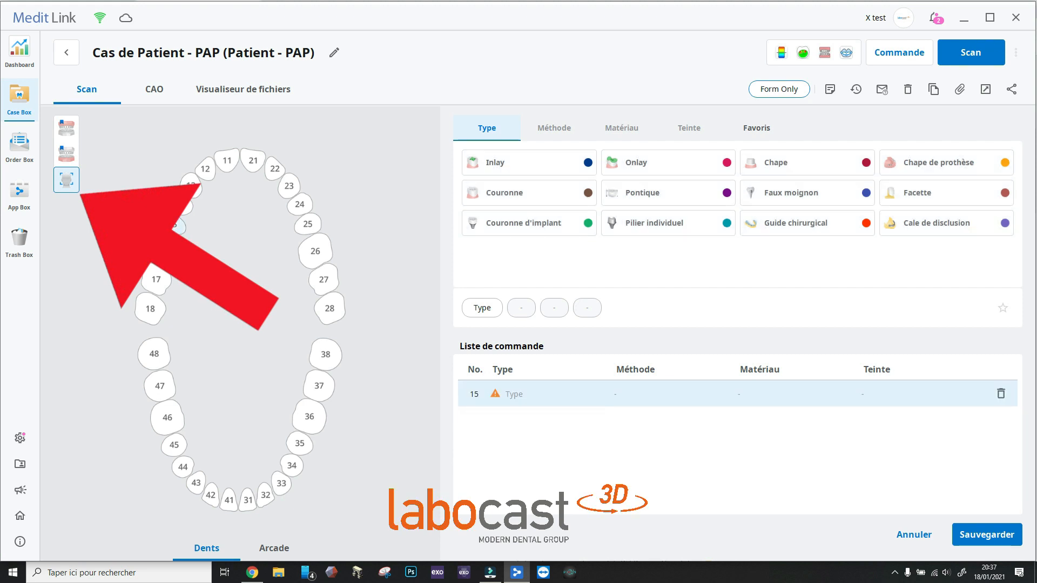
click(287, 185)
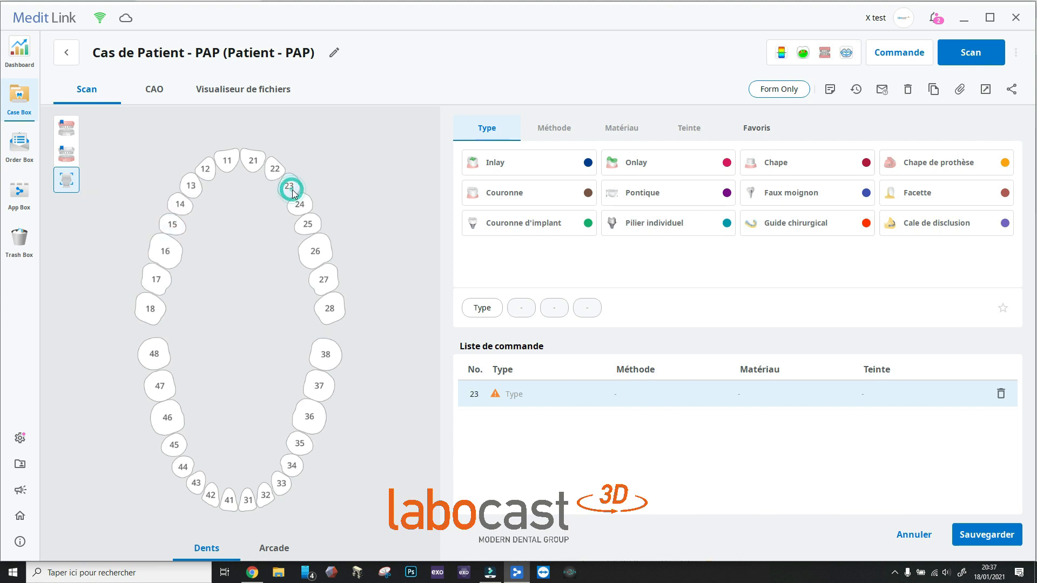
click(482, 194)
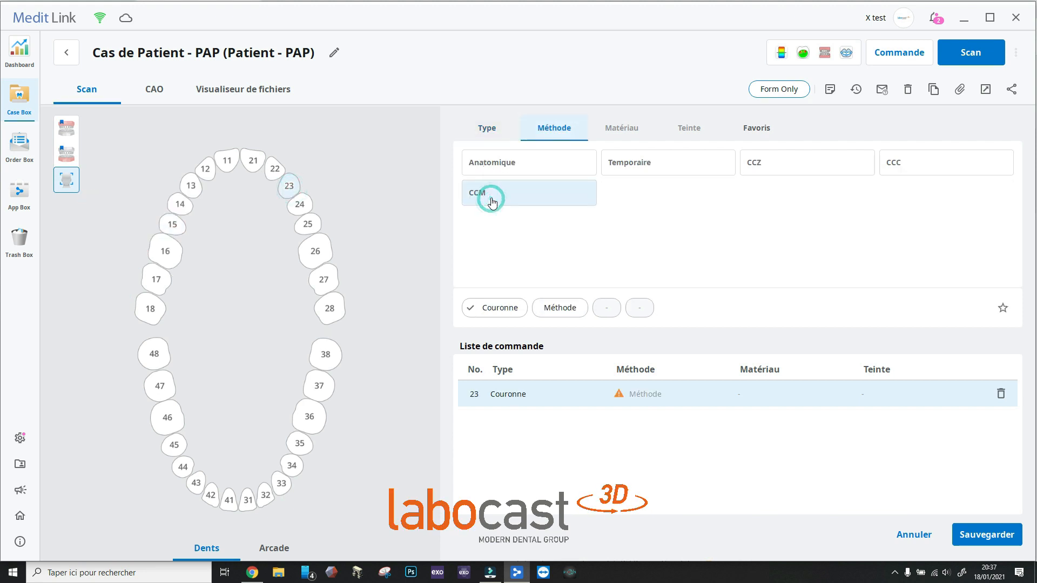
click(544, 173)
click(549, 172)
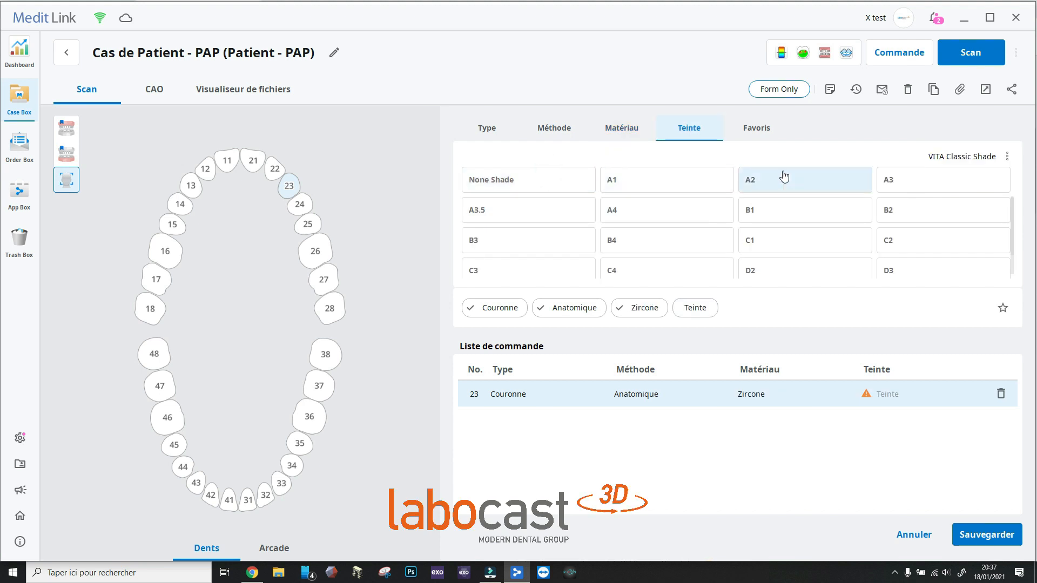
click(924, 178)
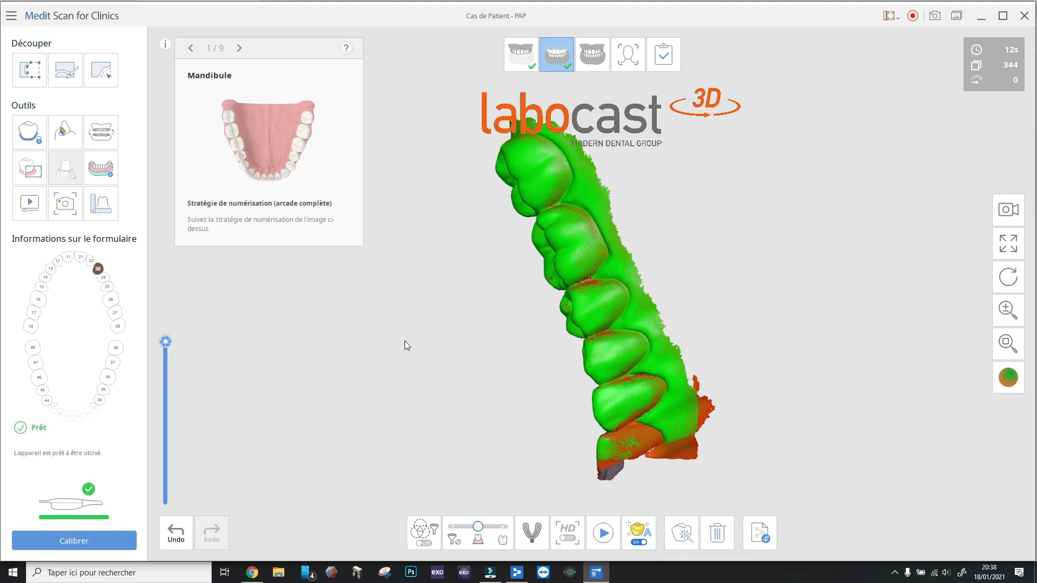
Go from the mandible scan to the occlusion stage, capture the bite, and continue to the face scan stage
click(593, 54)
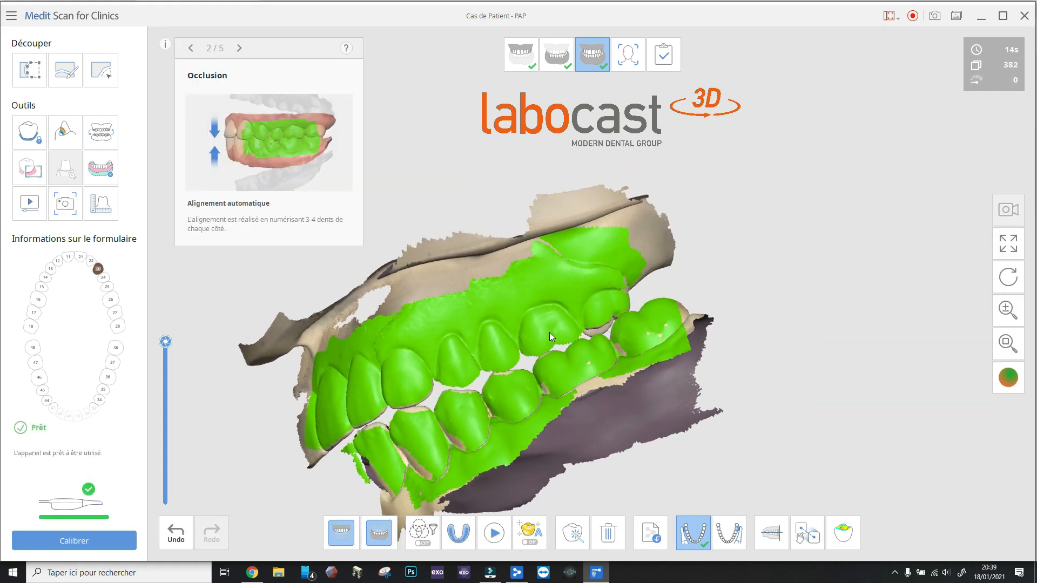
click(628, 55)
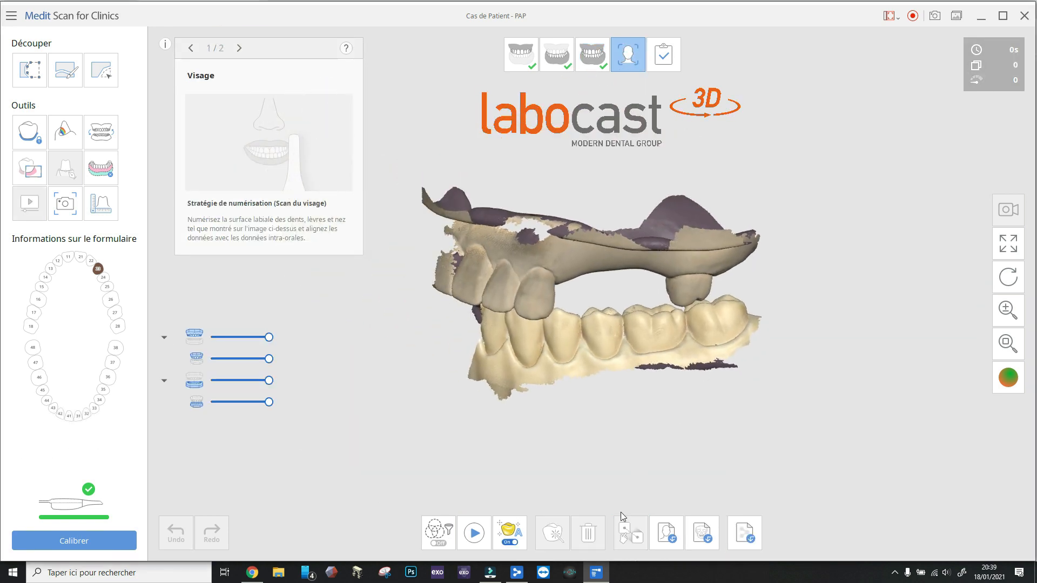
Import the PLY file from the desktop folder "stellite" as 3D face data
click(666, 533)
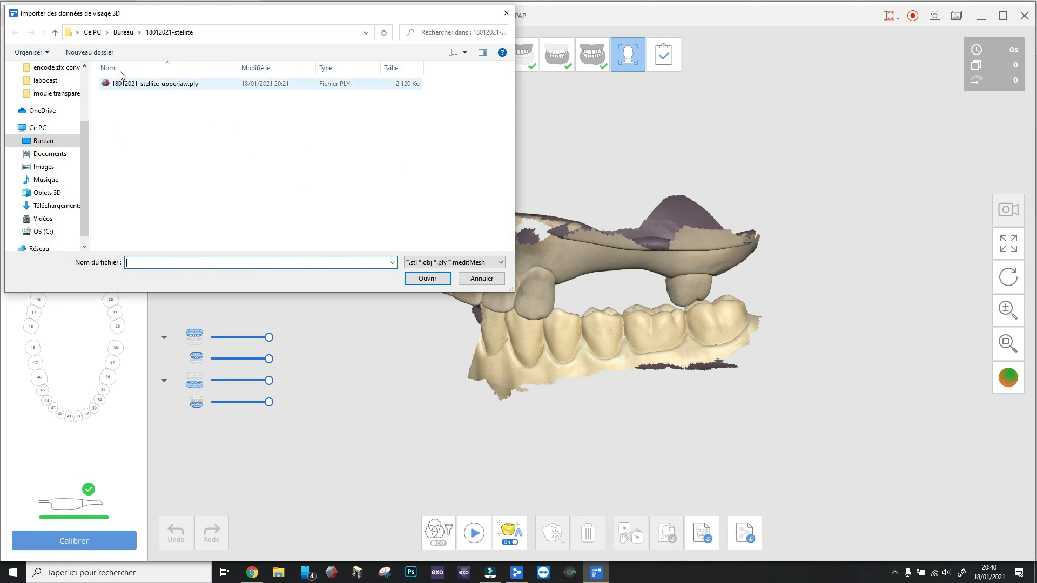
click(129, 33)
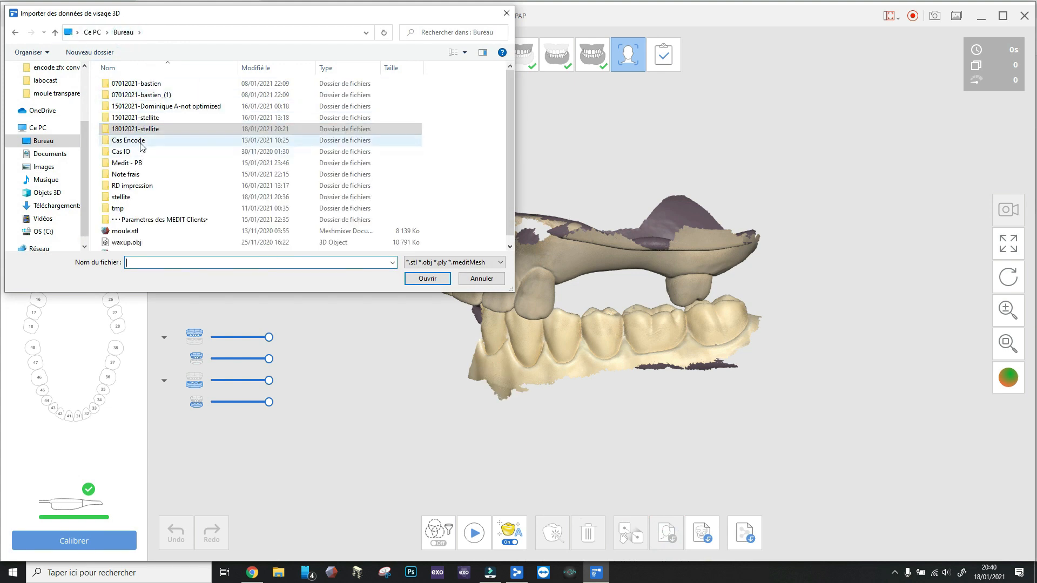
double_click(155, 119)
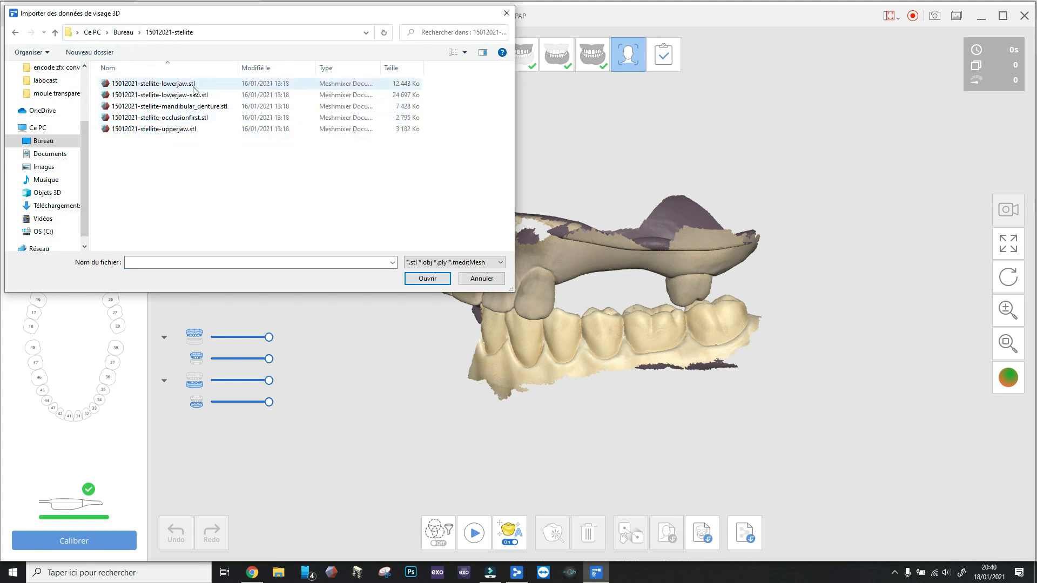
click(127, 33)
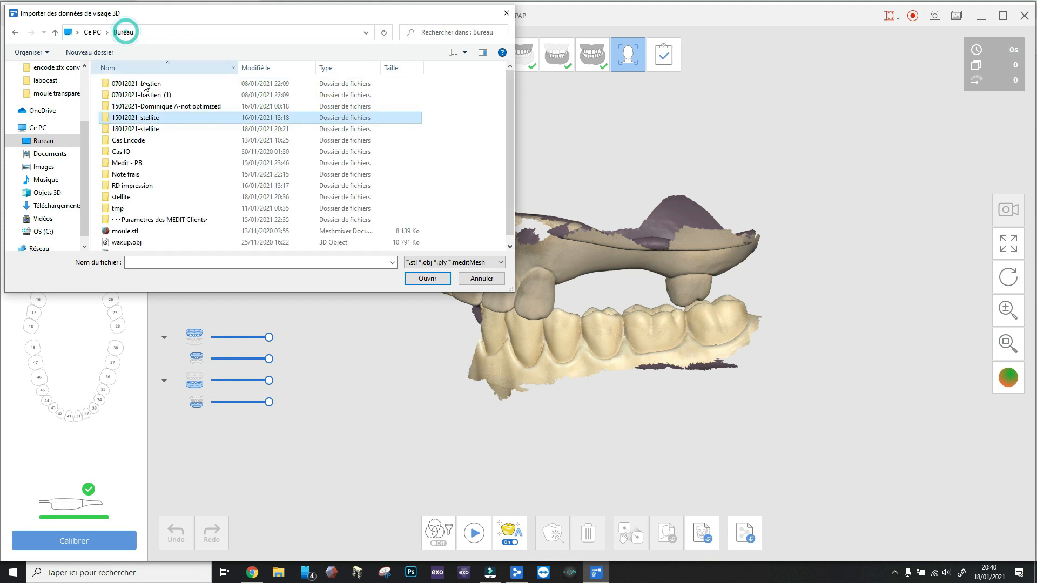
double_click(133, 196)
double_click(160, 89)
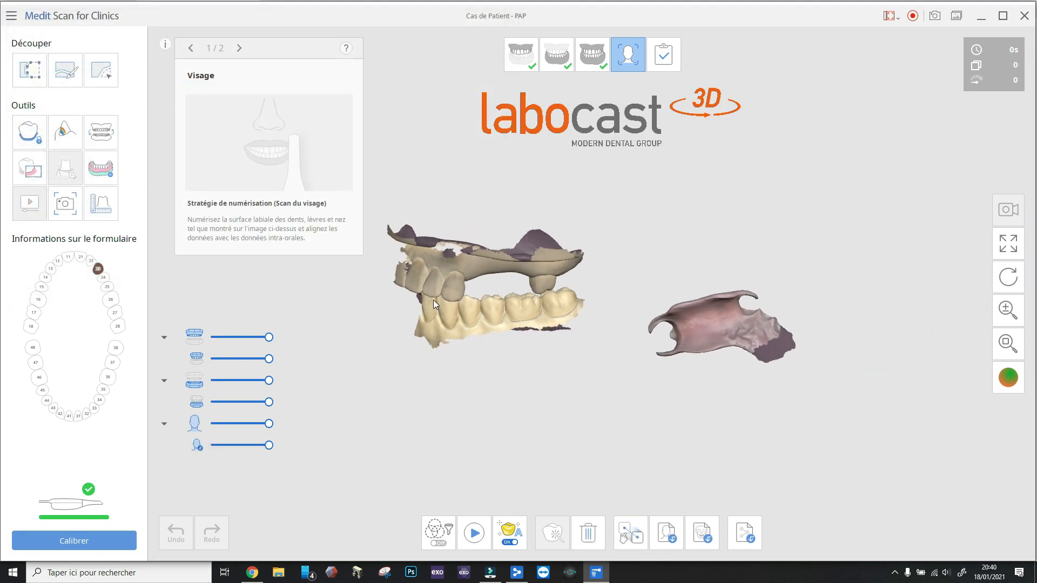
right_drag(694, 329, 652, 294)
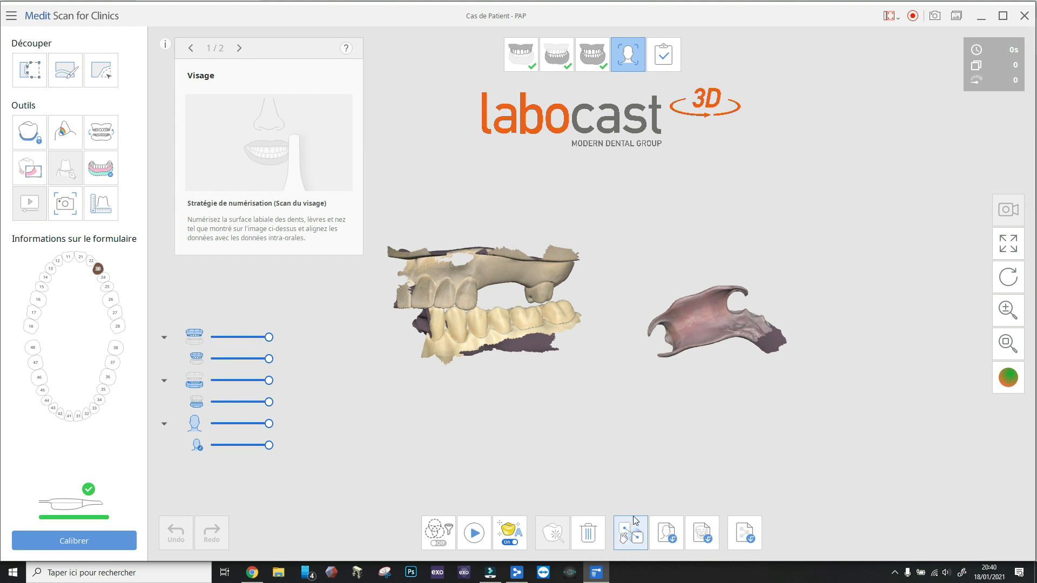
click(630, 533)
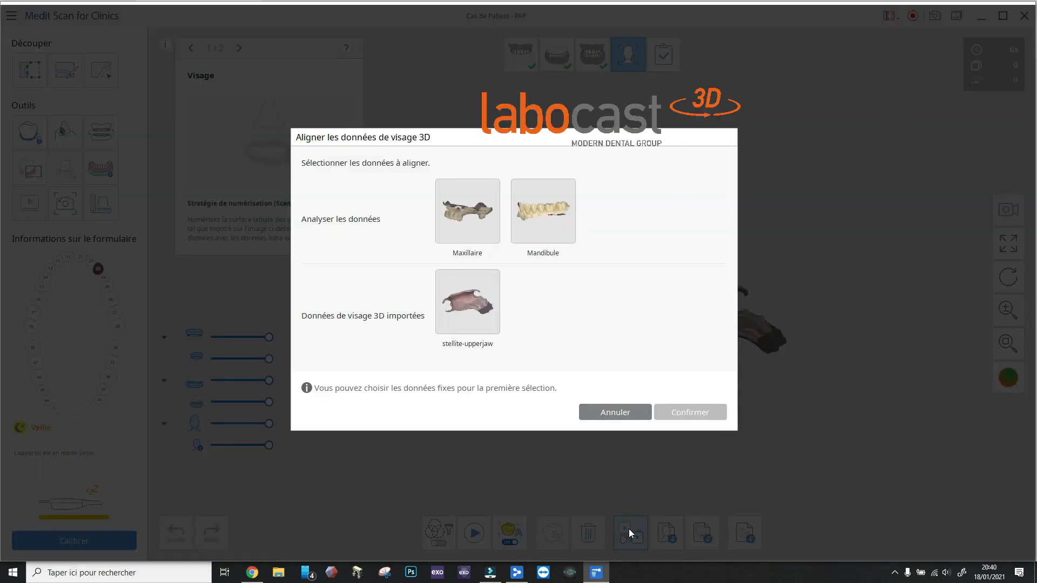
click(610, 413)
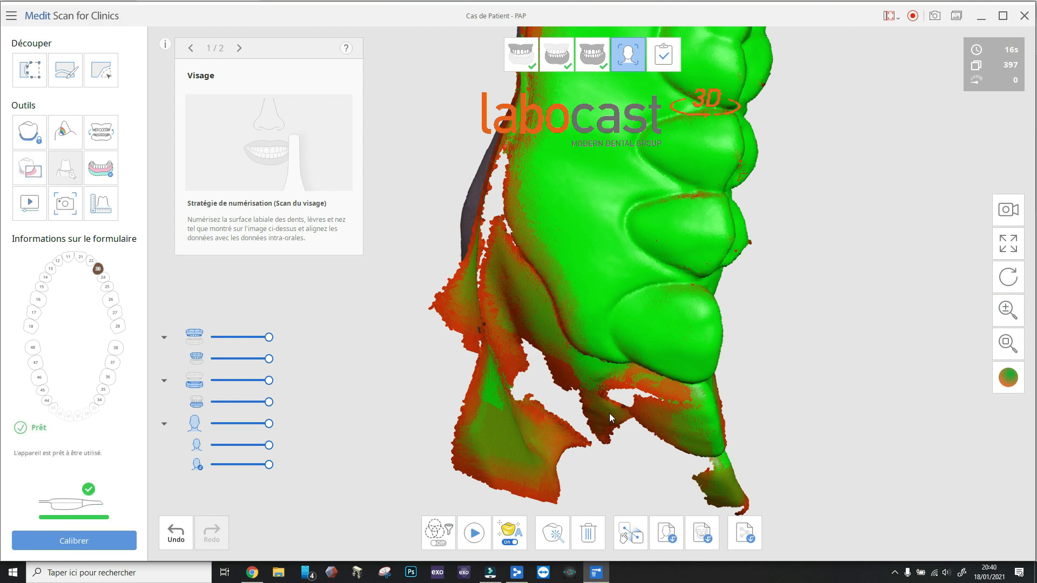
Choose the imported stellite-upperjaw data and the Visage scan as the pair for 3D face data alignment
right_drag(821, 353, 776, 203)
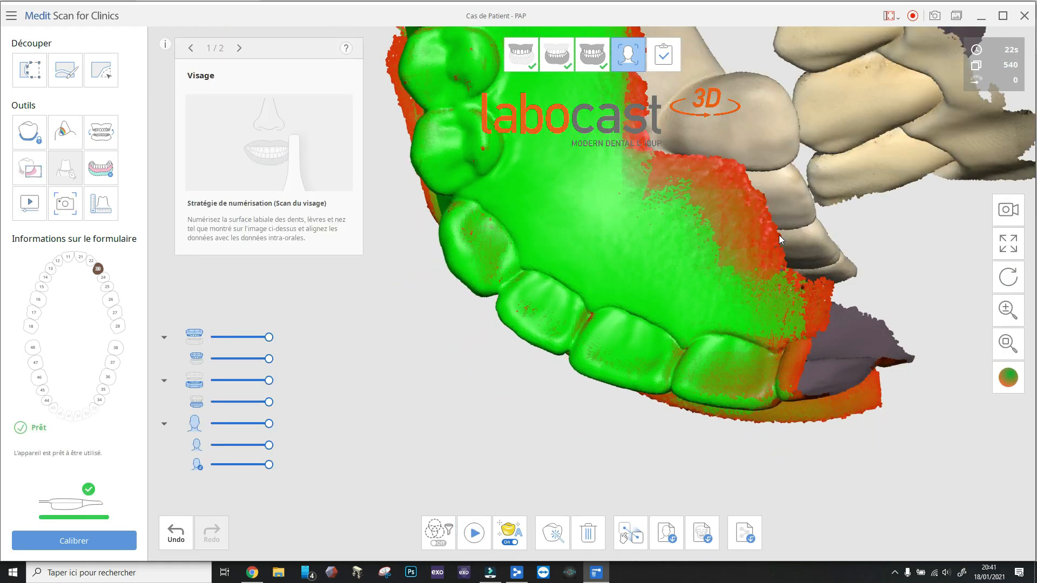
click(632, 535)
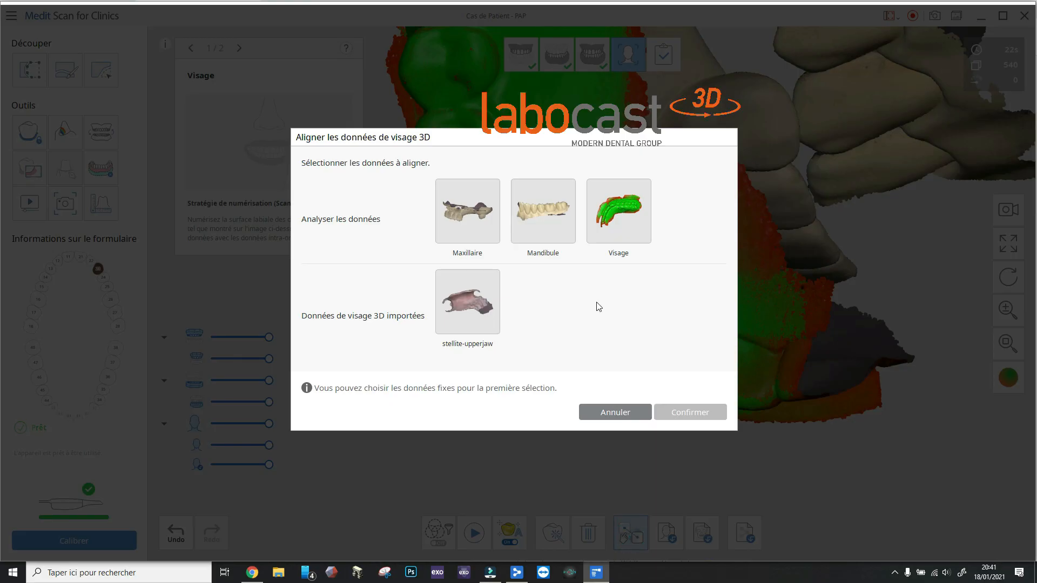
click(473, 313)
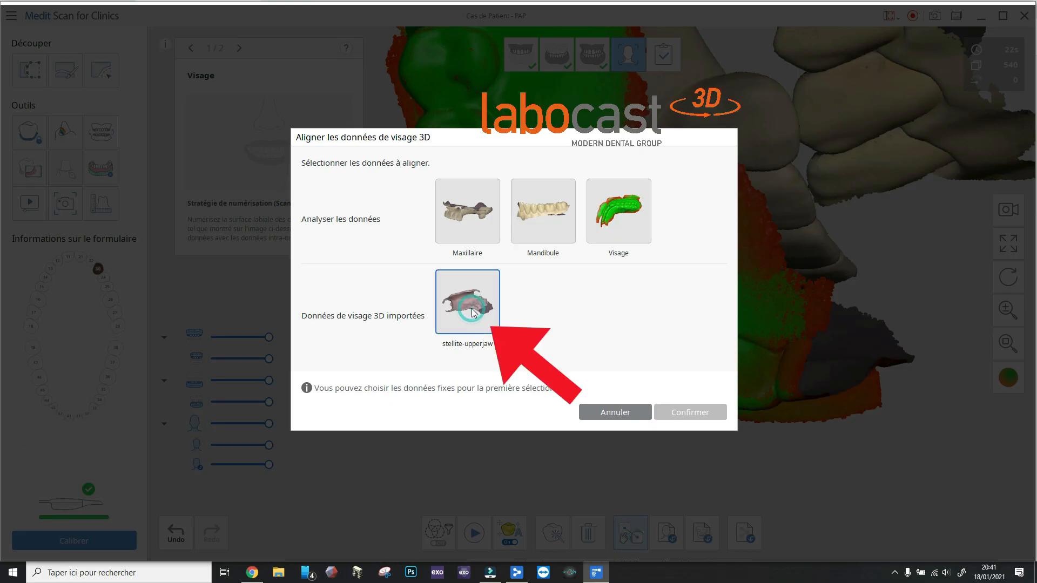
click(624, 225)
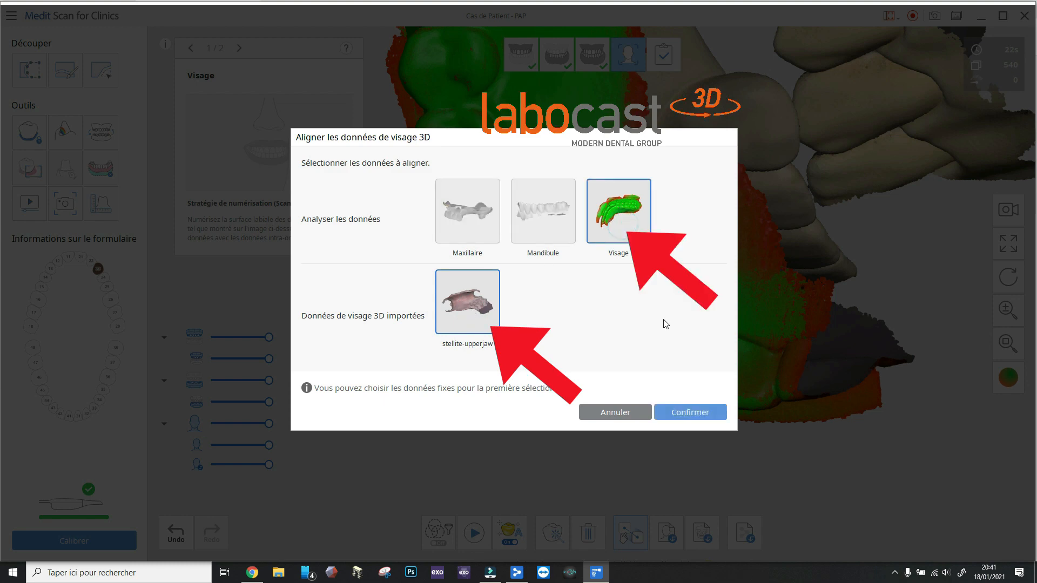
click(688, 413)
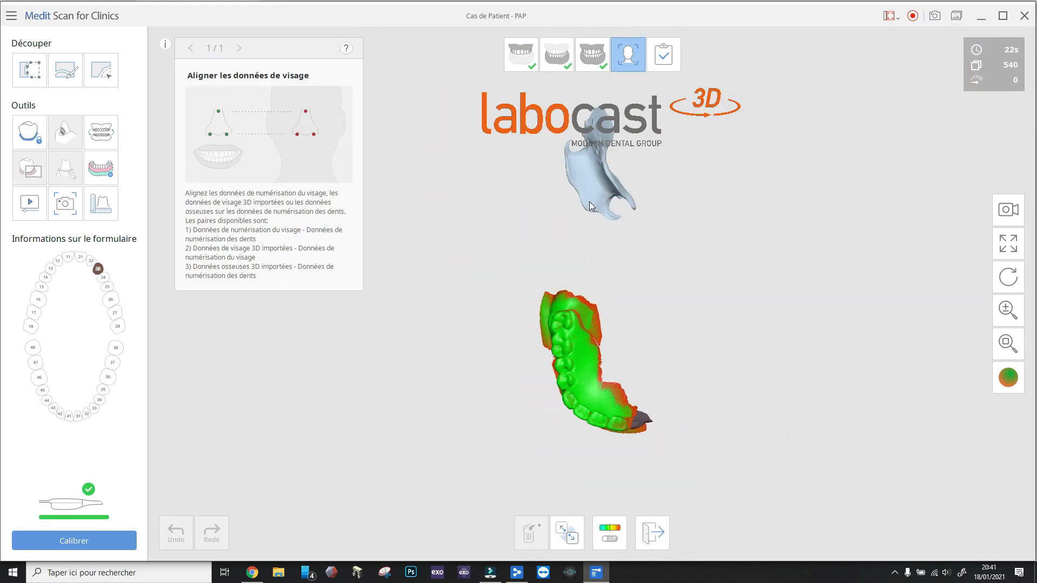
Align the imported denture with the Visage scan using one matching point on a denture tooth, and finish the alignment
right_drag(597, 146, 602, 229)
right_drag(598, 108, 576, 147)
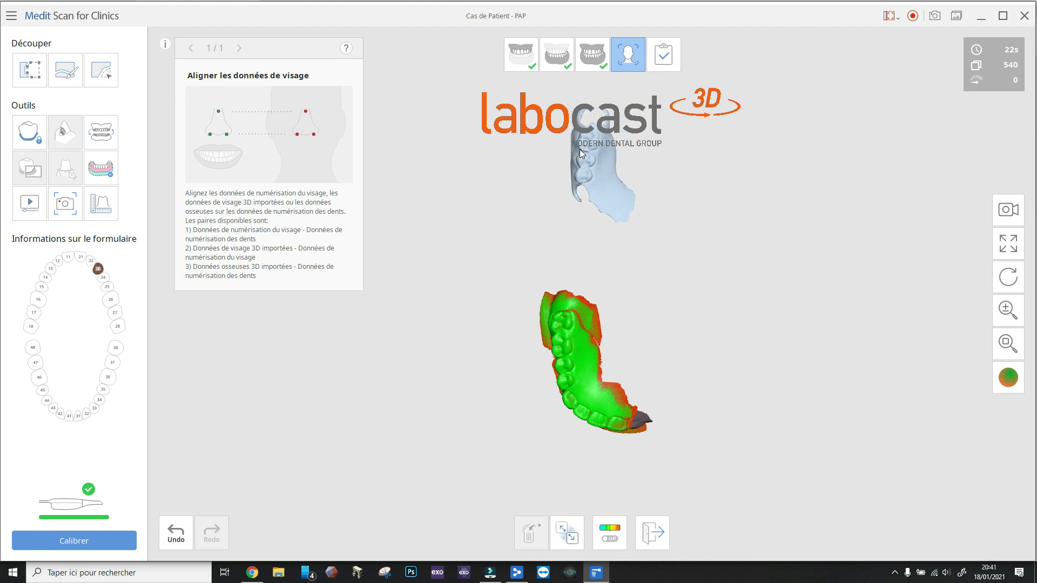
click(589, 140)
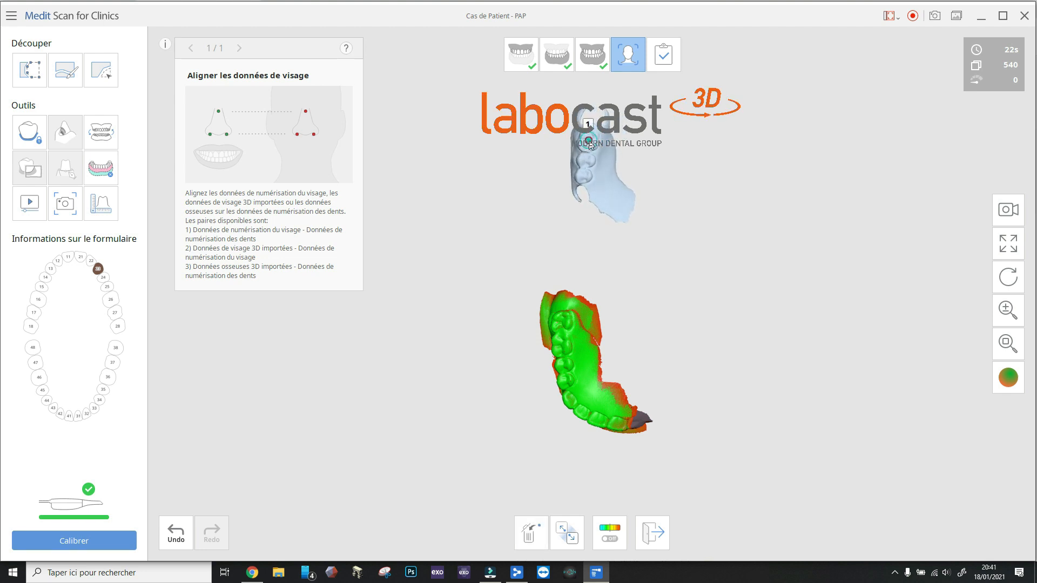
click(560, 351)
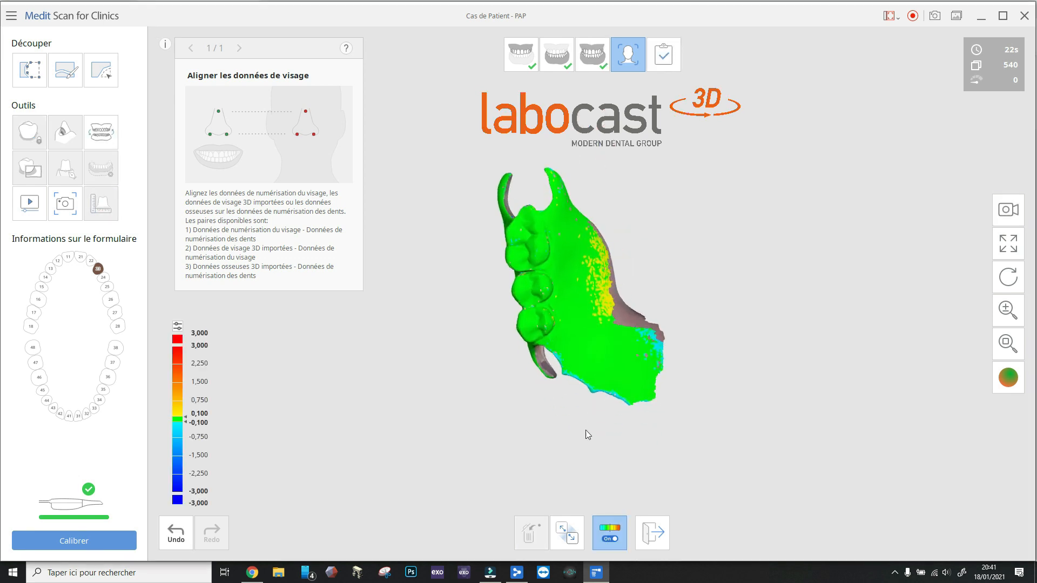
click(652, 541)
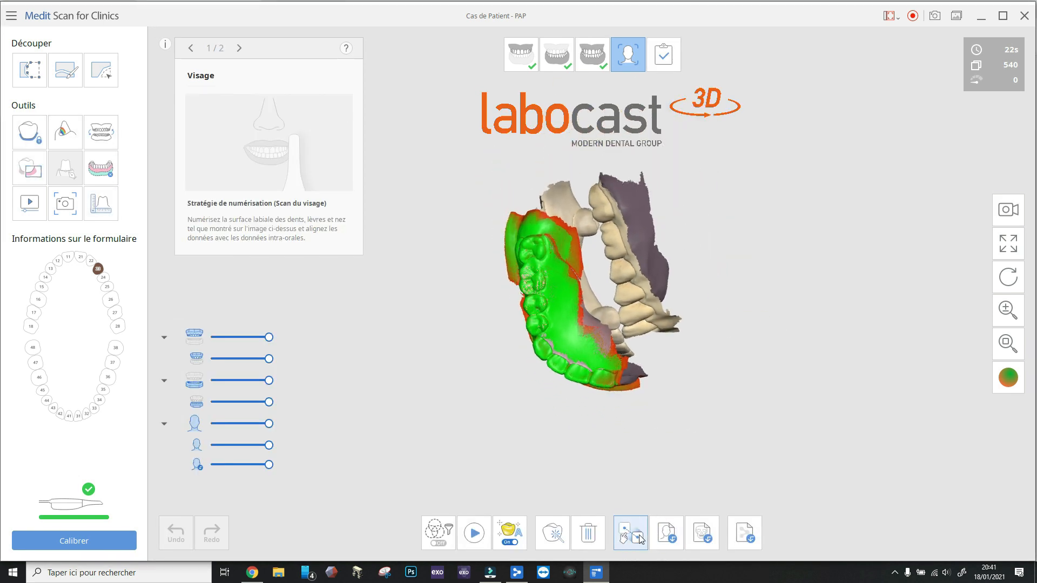
Start a second face data alignment with the Maxillaire and Visage scans as the pair
click(627, 538)
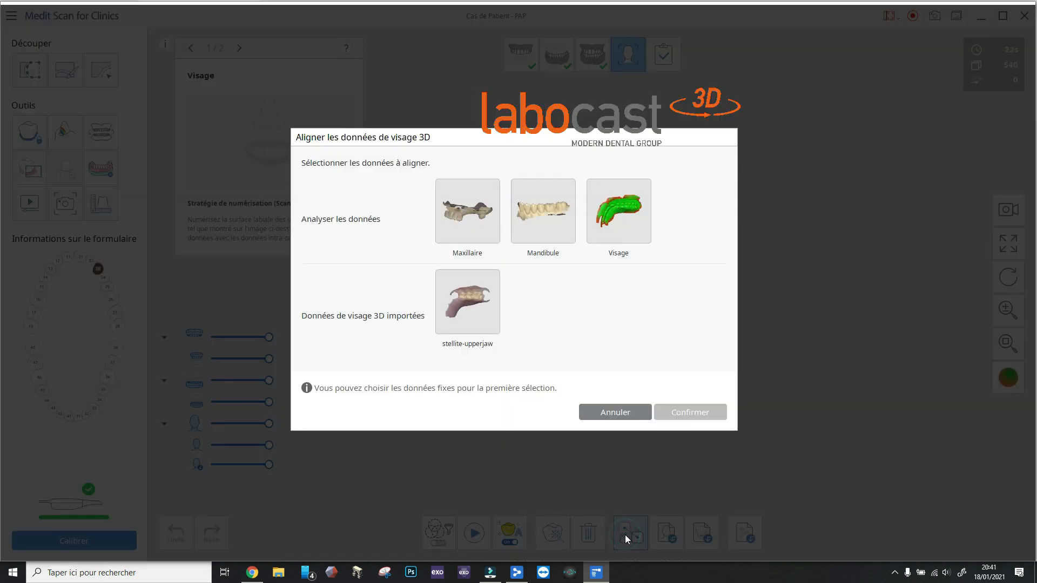
click(471, 225)
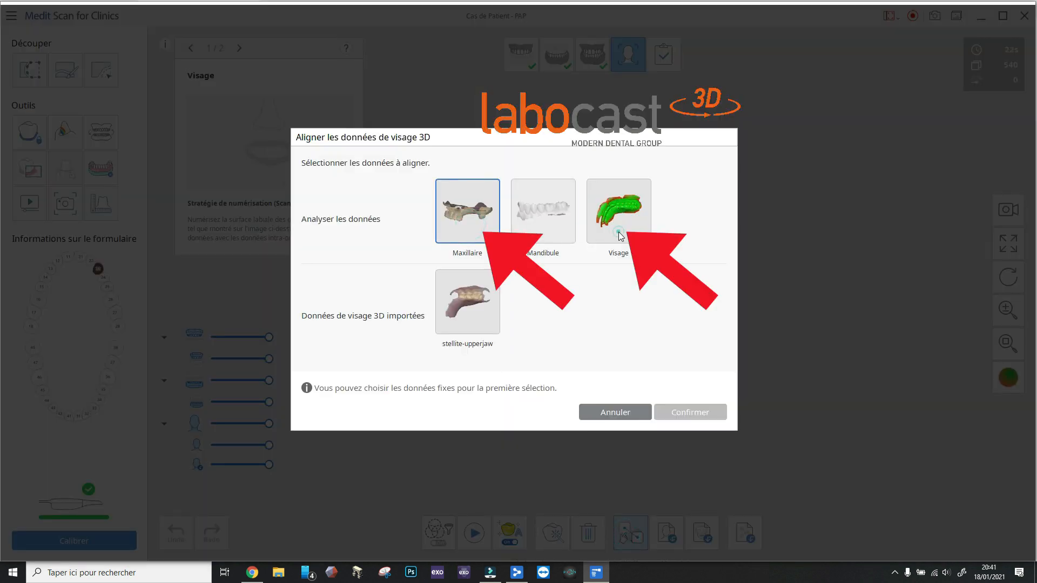
click(619, 229)
click(695, 407)
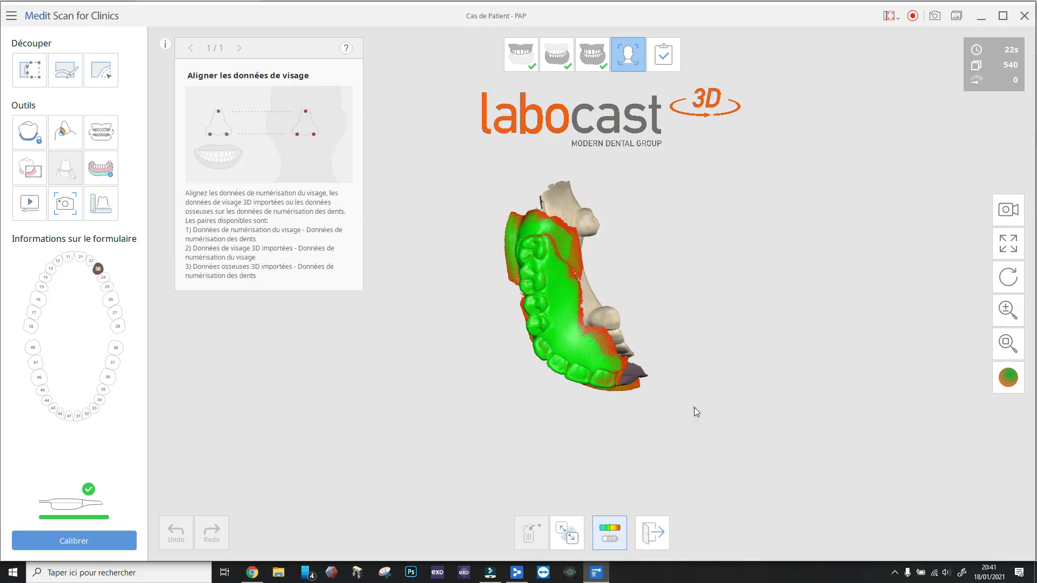
Align the Visage scan to the maxilla with a matching tooth point, inspect the deviation map, and finish the alignment
drag(548, 310, 611, 309)
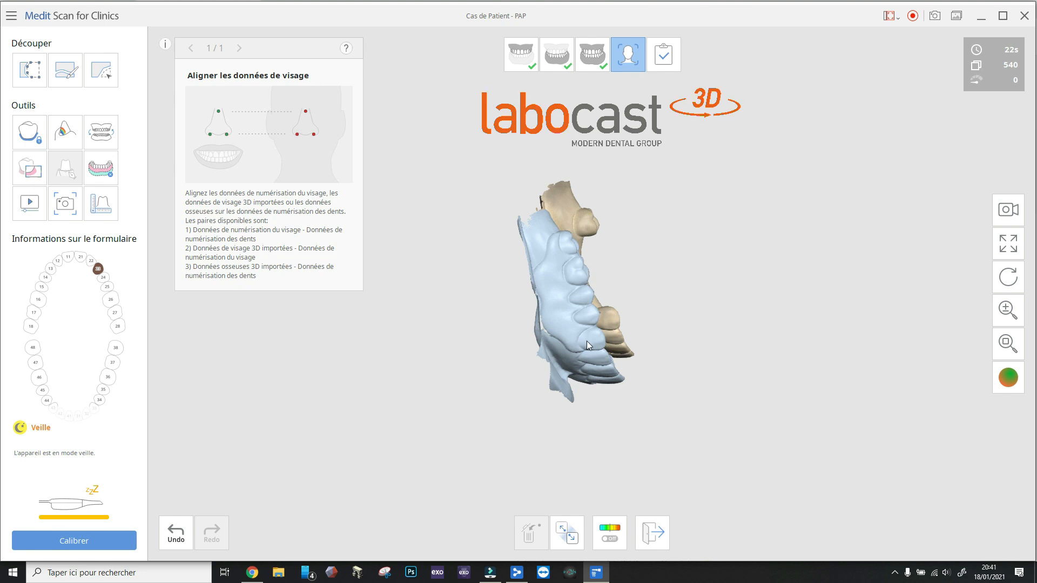
click(589, 342)
click(607, 323)
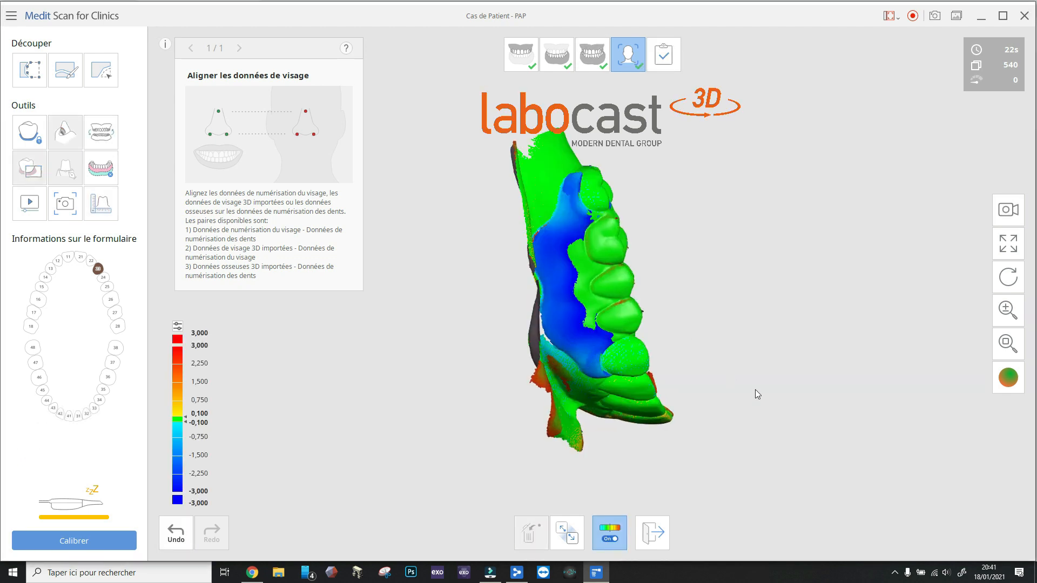
right_drag(756, 390, 742, 111)
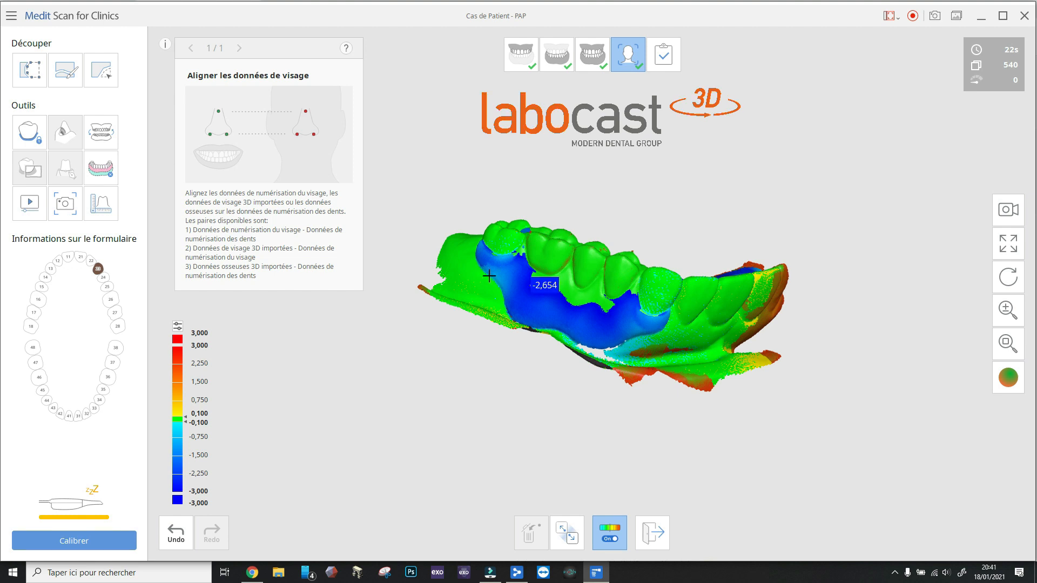
click(655, 536)
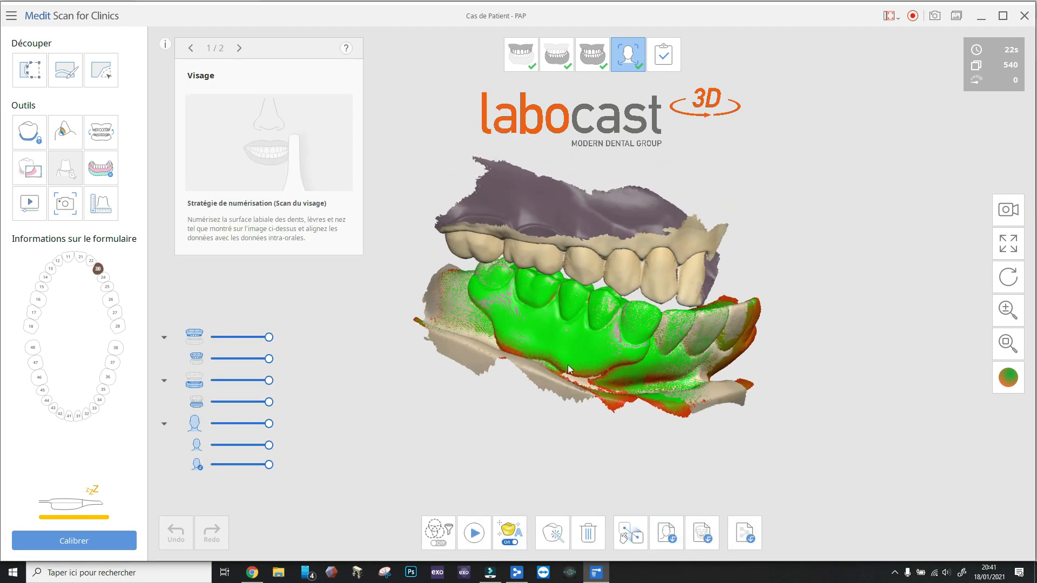
Complete the scan and process the data with the option for models without a base
right_drag(357, 299, 620, 346)
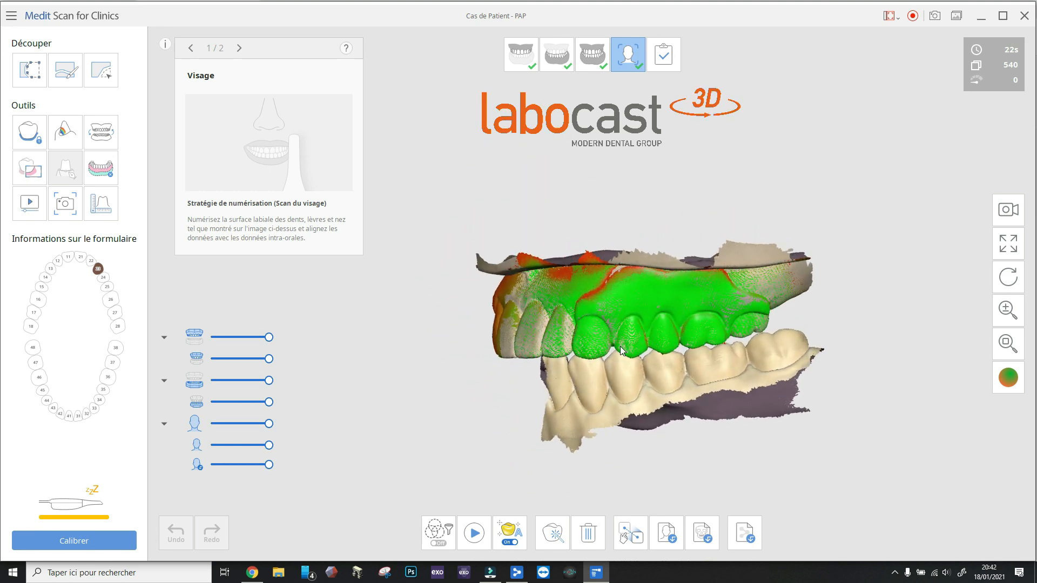
click(663, 54)
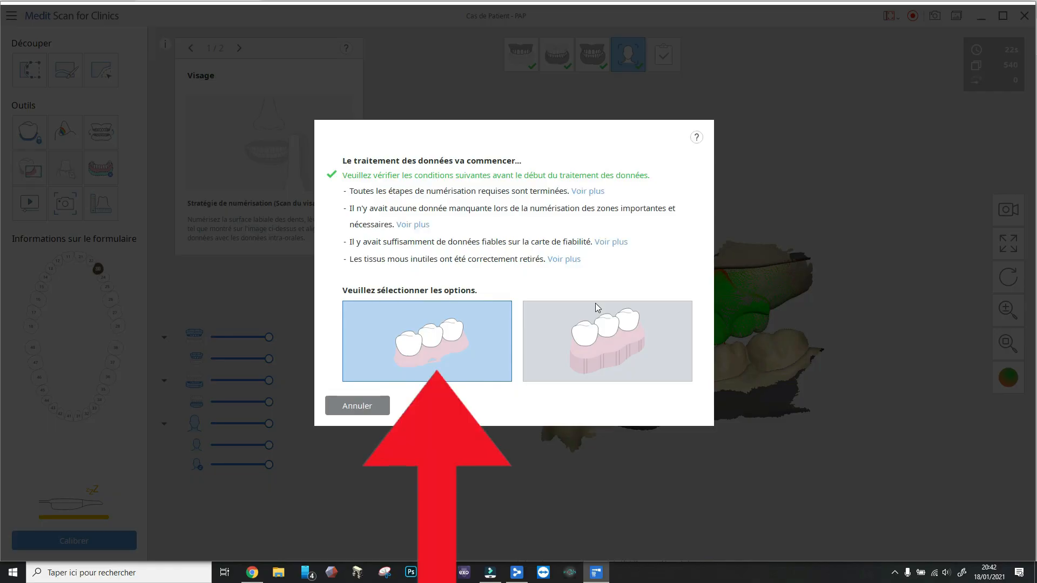
click(456, 332)
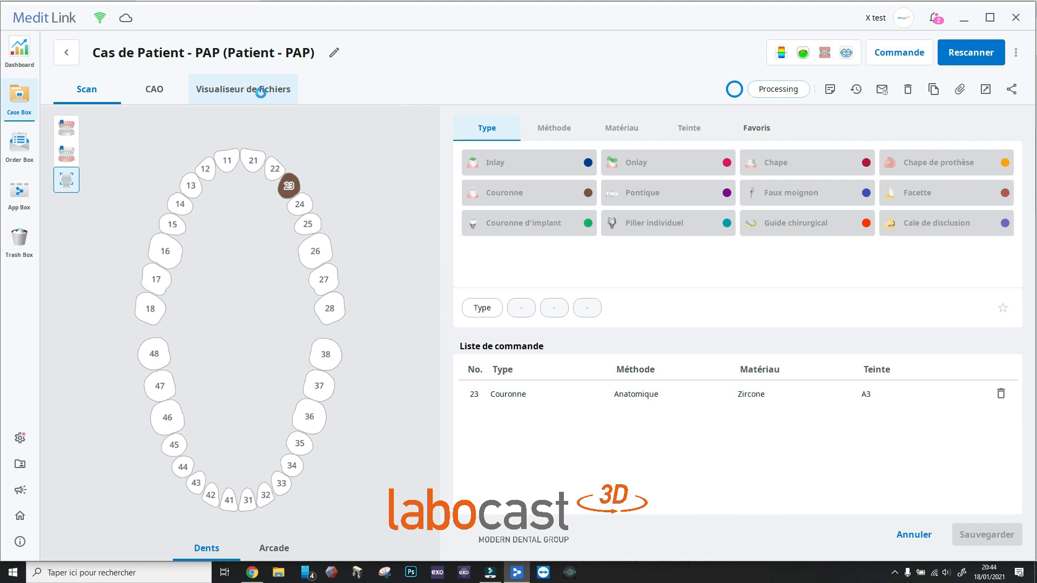
Open the processed case in the file viewer and inspect the imported facial data from several sides
click(262, 97)
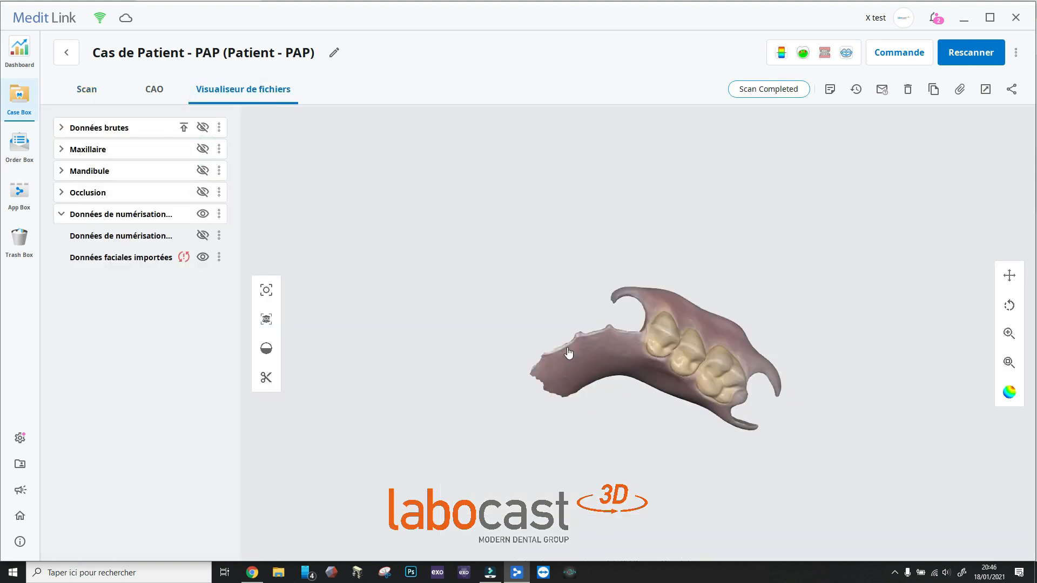
right_drag(569, 354, 743, 411)
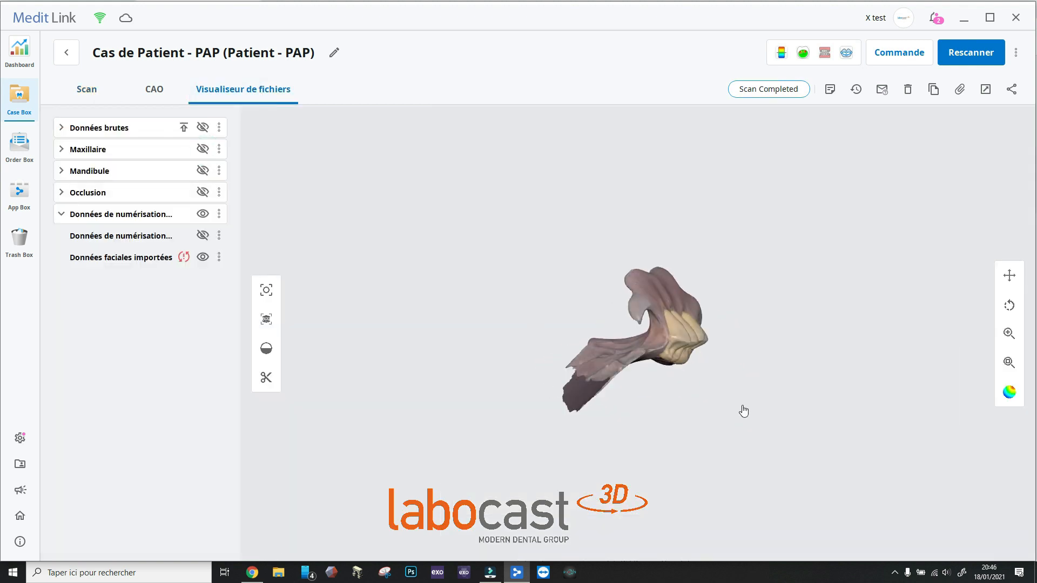
right_drag(632, 340, 768, 224)
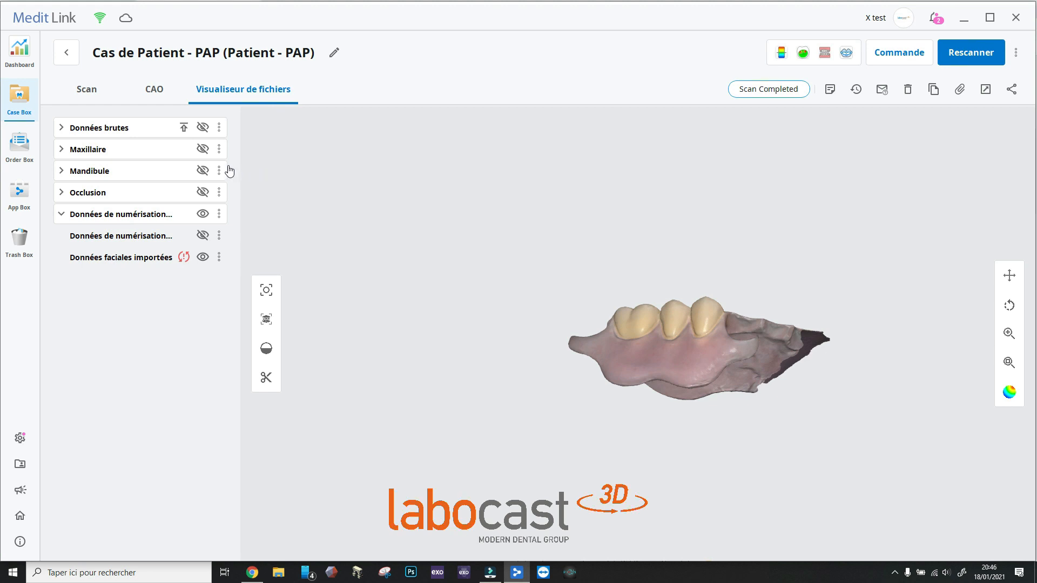
Show the maxilla together with the imported denture and examine the denture's fit from the palatal, occlusal and buccal sides
click(203, 149)
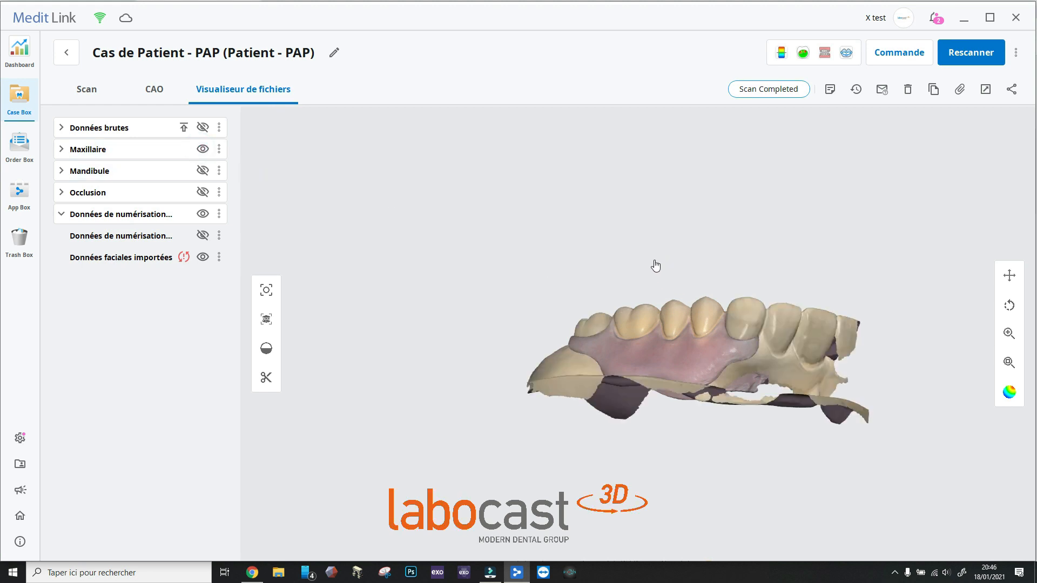
right_drag(655, 266, 695, 316)
right_drag(588, 293, 831, 286)
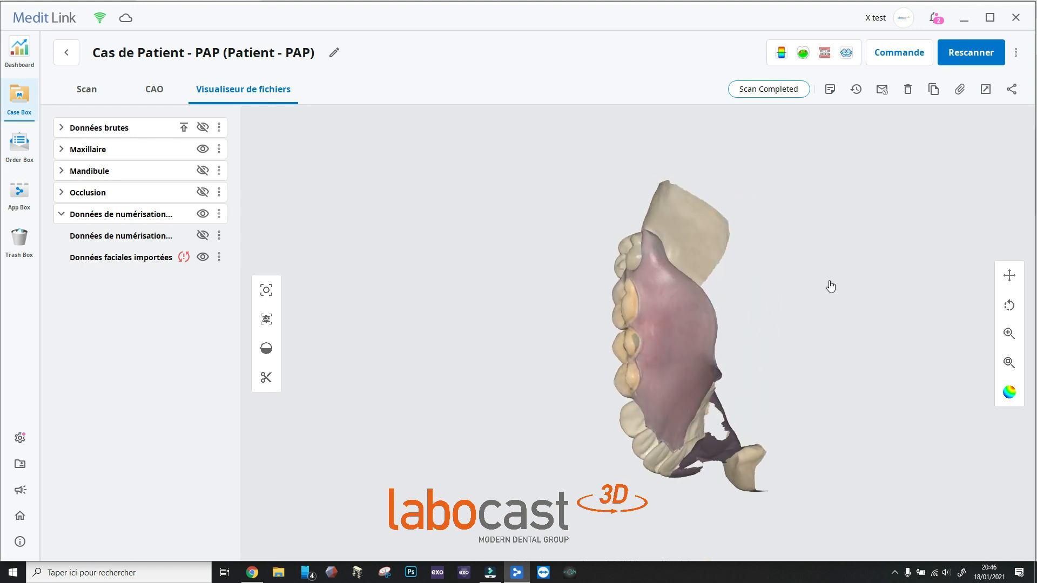
right_drag(647, 302, 806, 249)
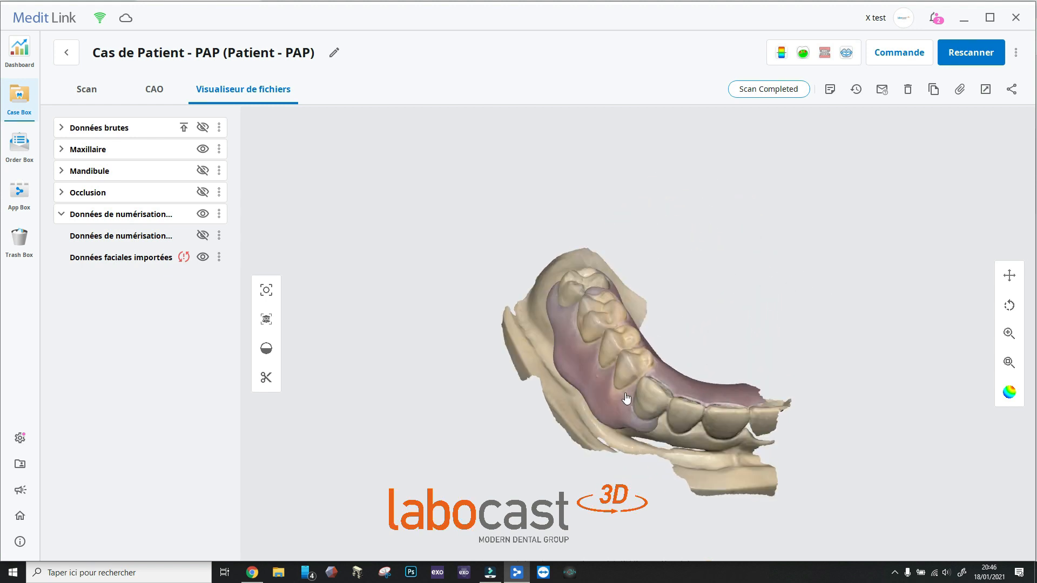
right_drag(625, 395, 660, 330)
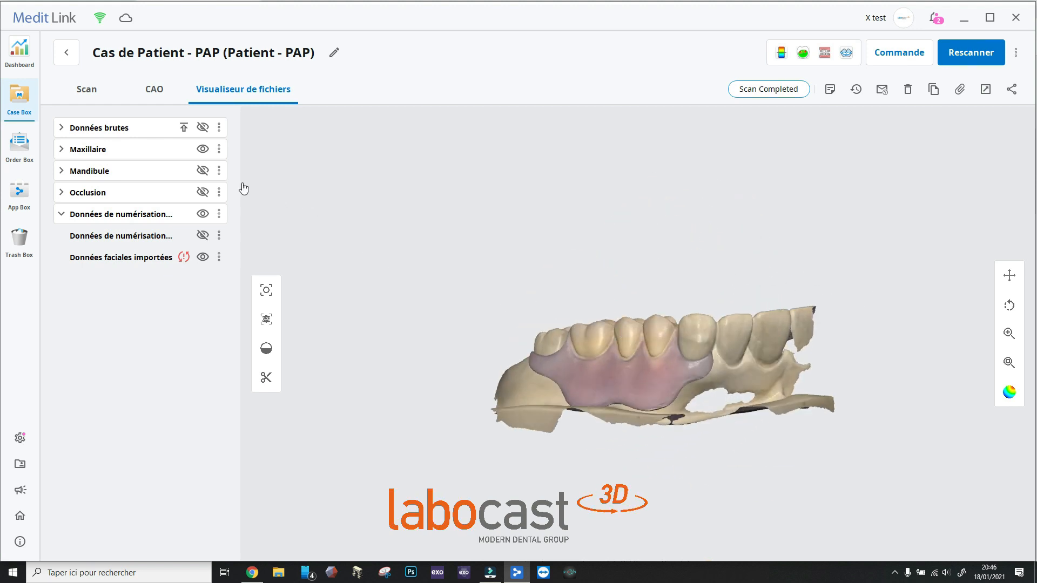
Show the mandible as well and examine the denture in occlusion between both arches
click(202, 171)
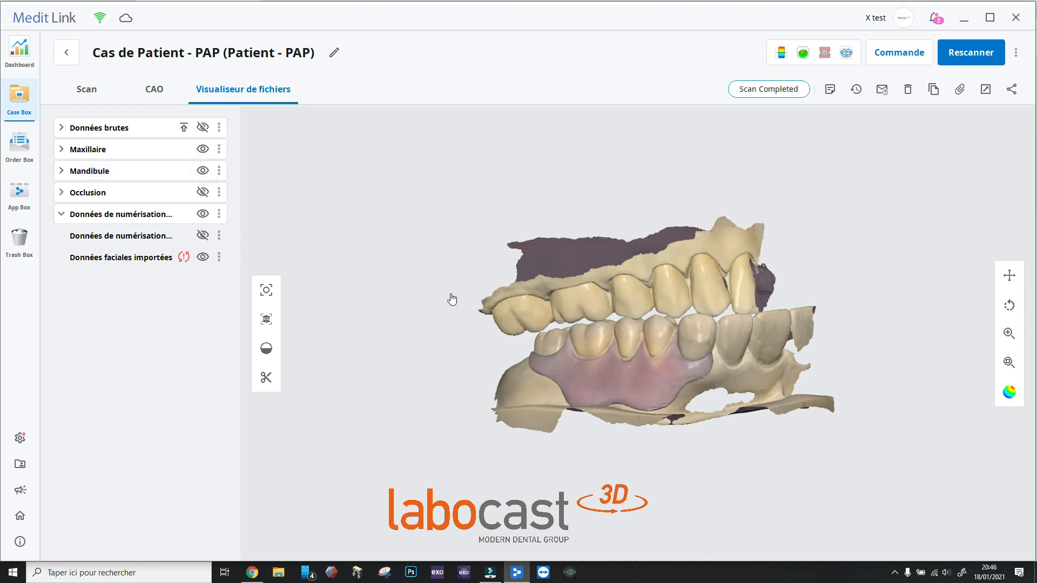
right_drag(452, 300, 598, 435)
right_drag(771, 398, 579, 241)
right_drag(503, 188, 525, 250)
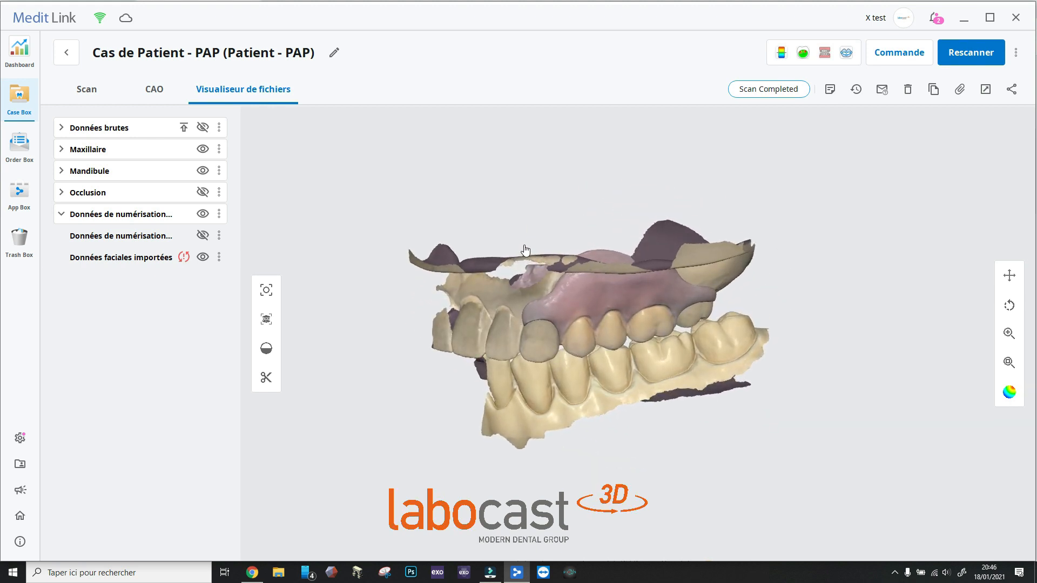